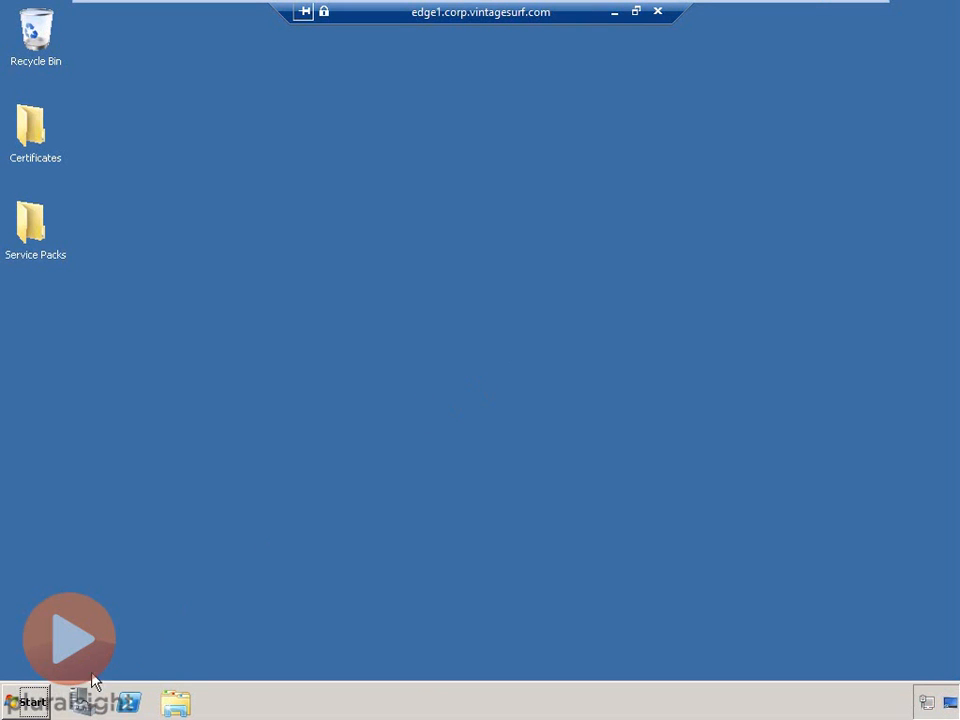
- Launch Forefront UAG Management from the Start menu and approve its administrator prompt
left_click(33, 702)
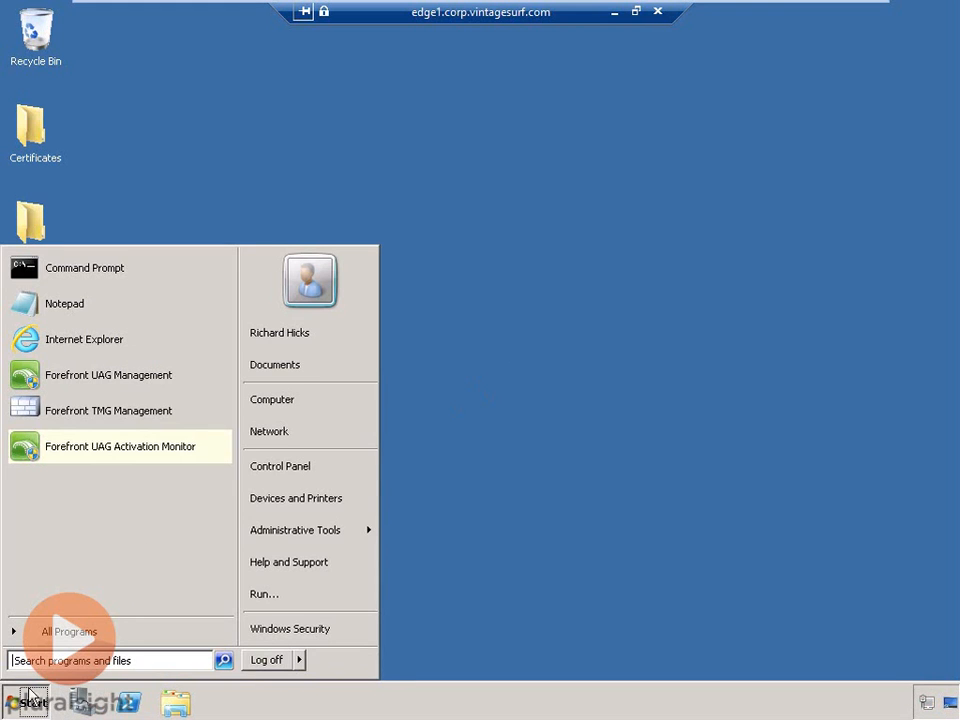
left_click(160, 383)
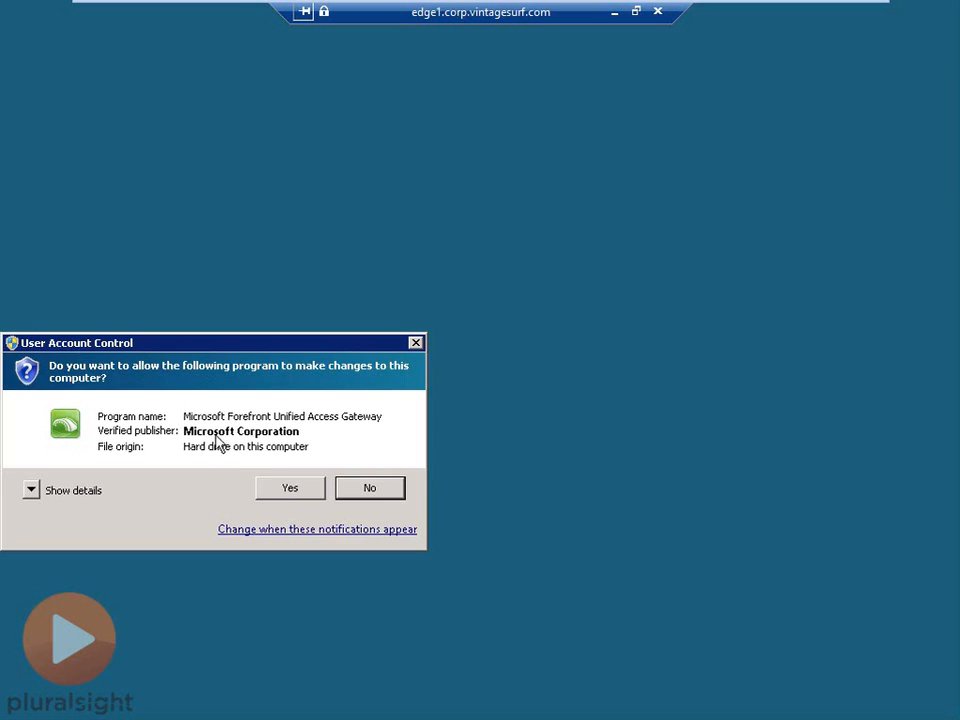
left_click(309, 494)
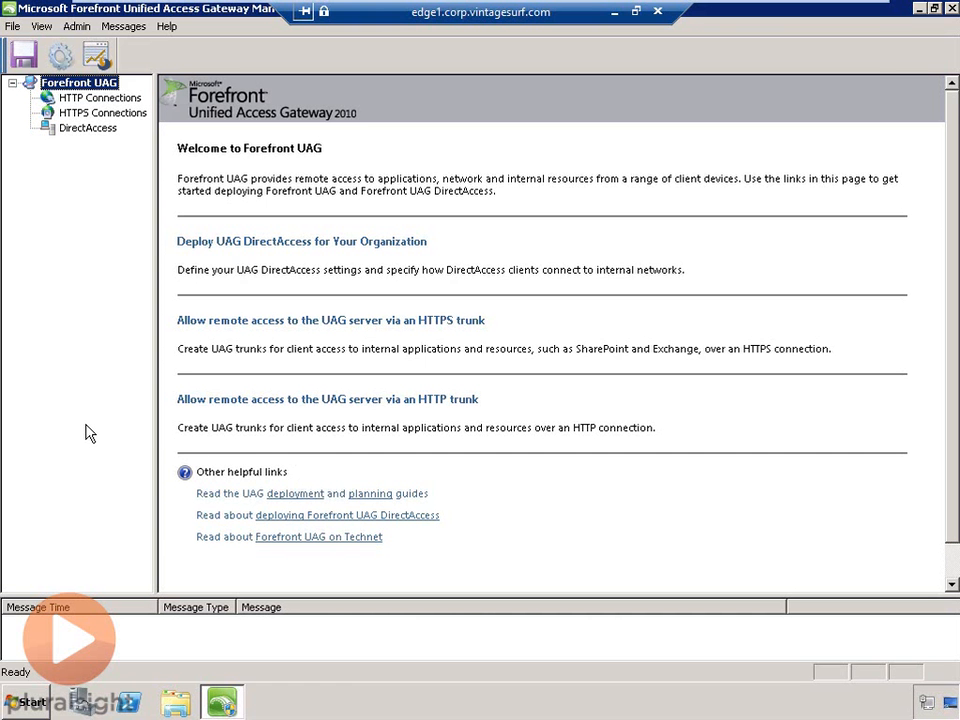
- Start the Create Trunk Wizard for an HTTPS portal trunk and advance to Step 2
left_click(457, 325)
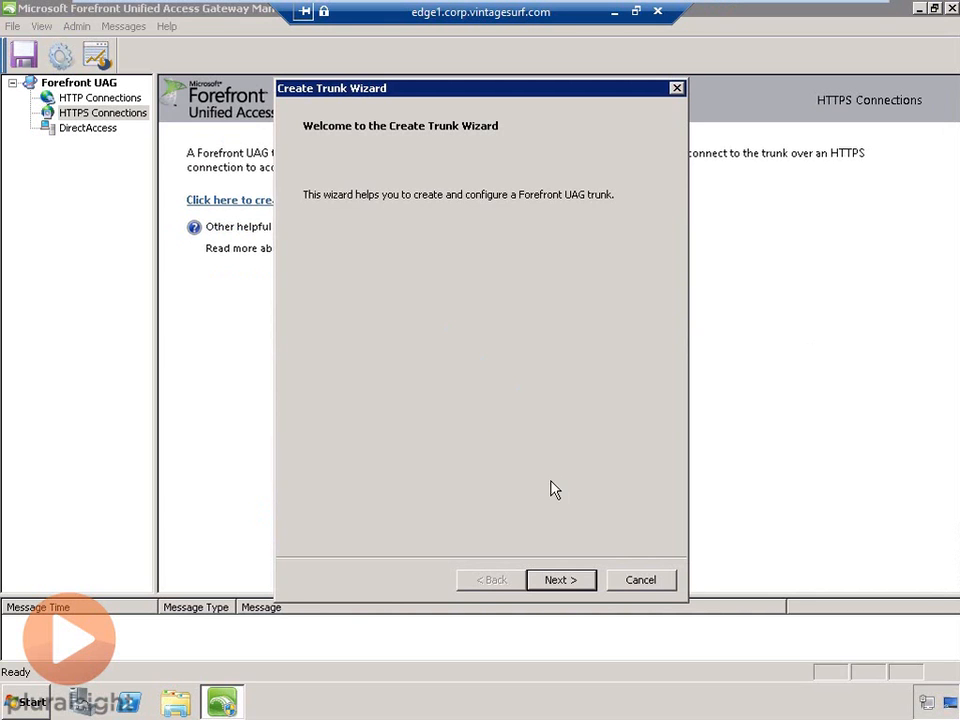
left_click(588, 583)
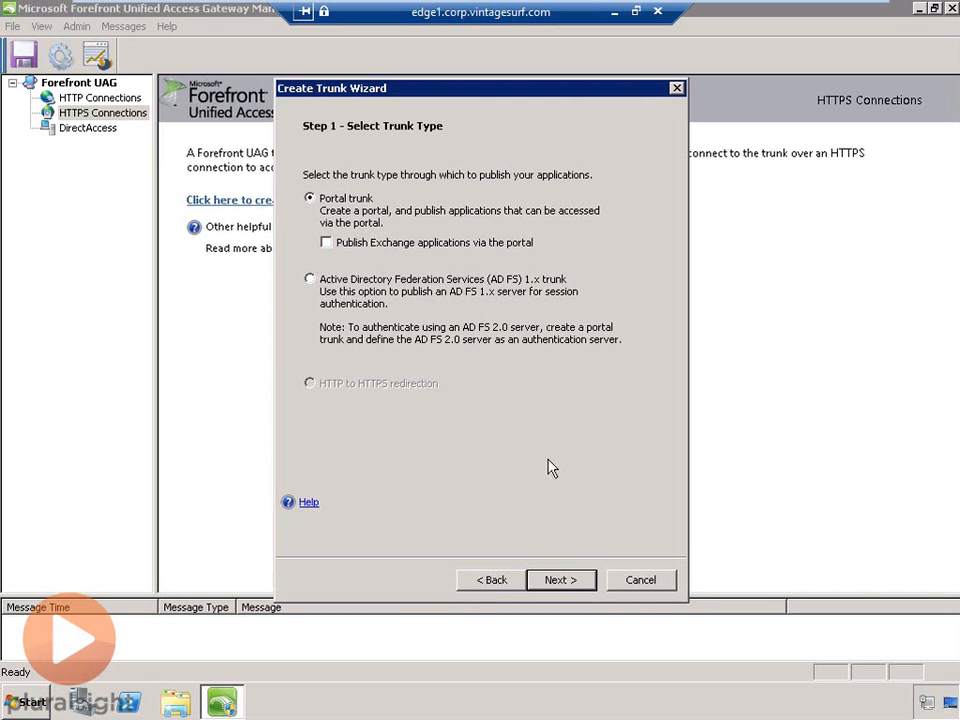
left_click(580, 590)
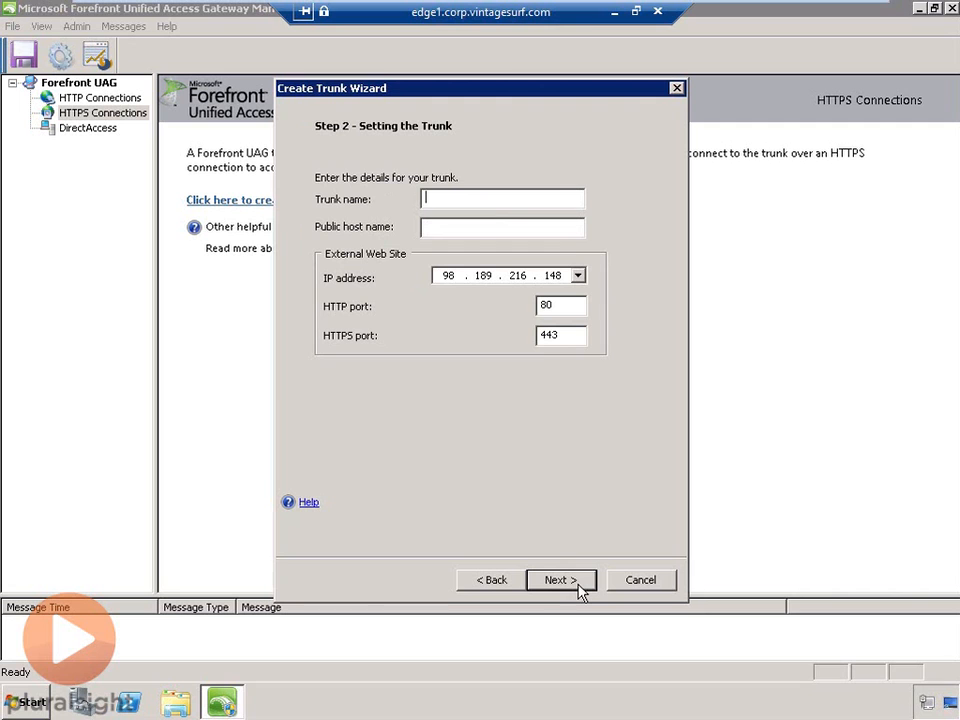
- Name the trunk Portal with host portal.vintagesurf.com on IP 98.189.216.148, then continue
type("Portal")
key("Tab")
type("portal.vintagesur")
key("BackSpace")
key("BackSpace")
type("urf.com")
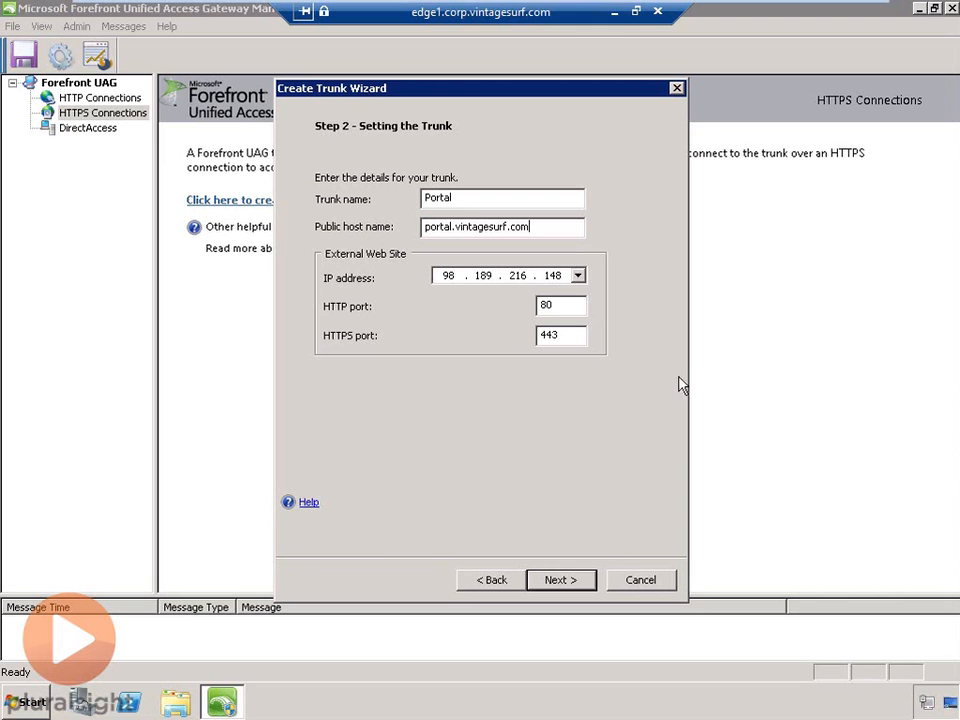
left_click(578, 276)
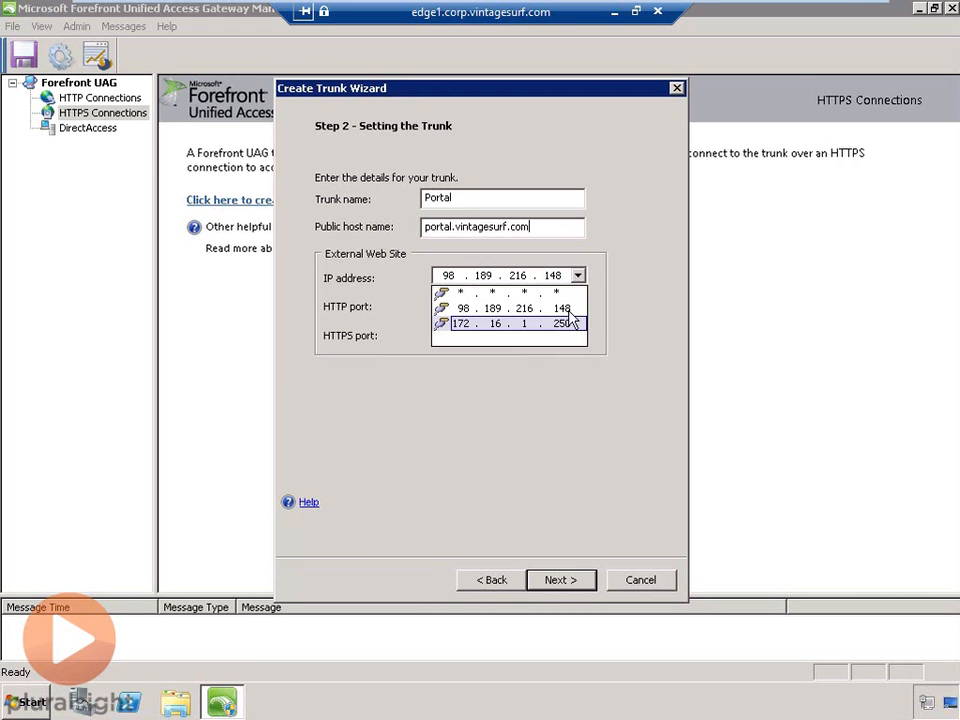
left_click(572, 309)
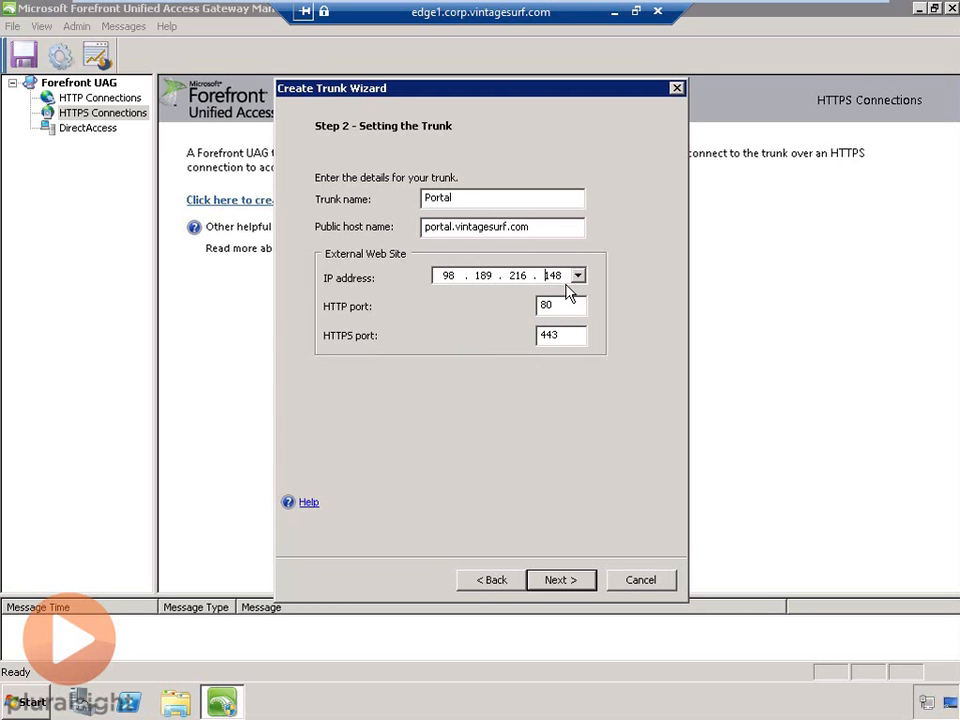
left_click(581, 581)
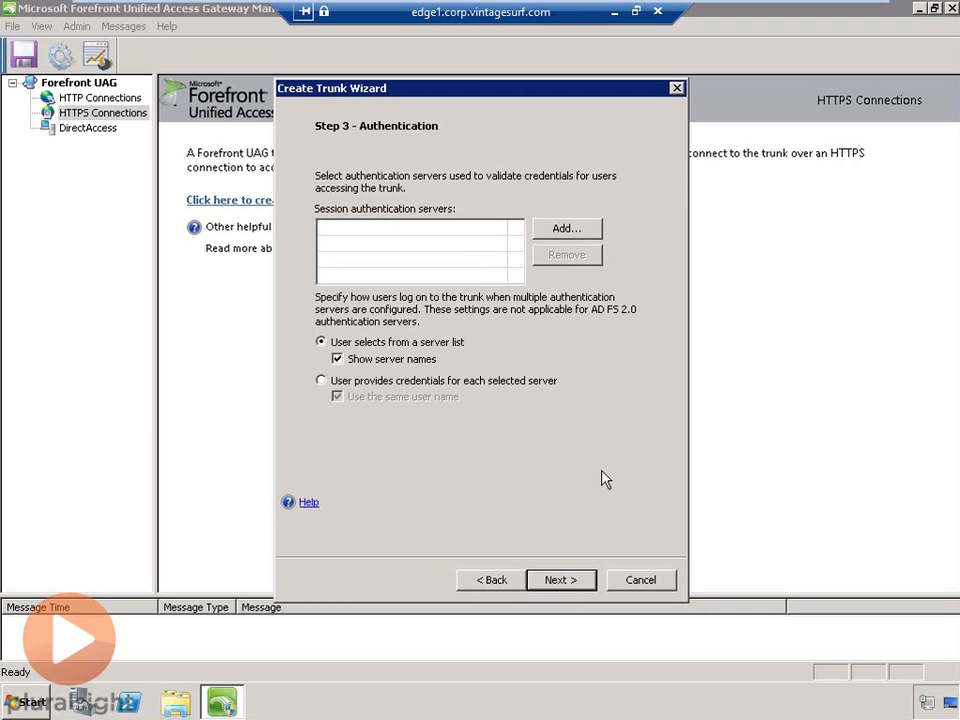
- Open the Add Authentication Server form with Active Directory as the server type
left_click(586, 230)
left_click(627, 296)
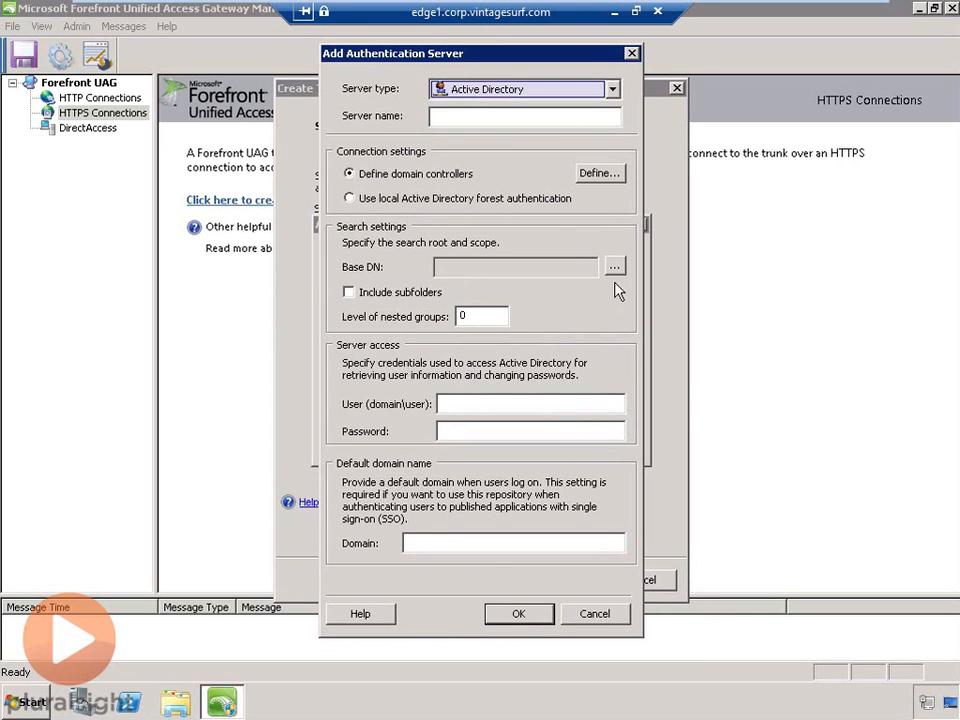
left_click(612, 90)
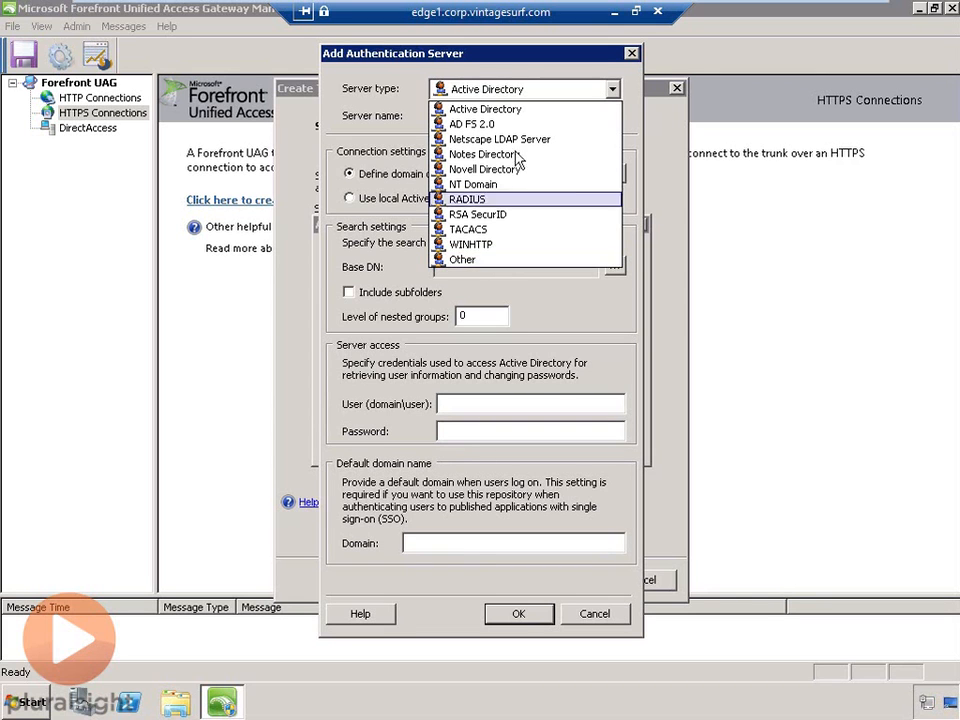
left_click(514, 108)
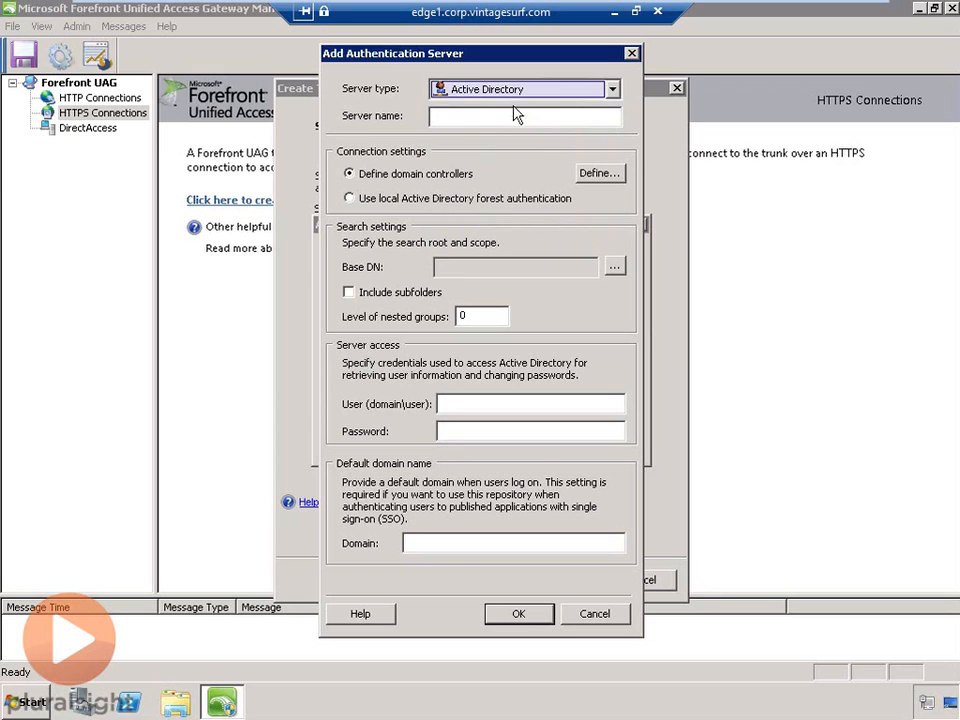
left_click(465, 116)
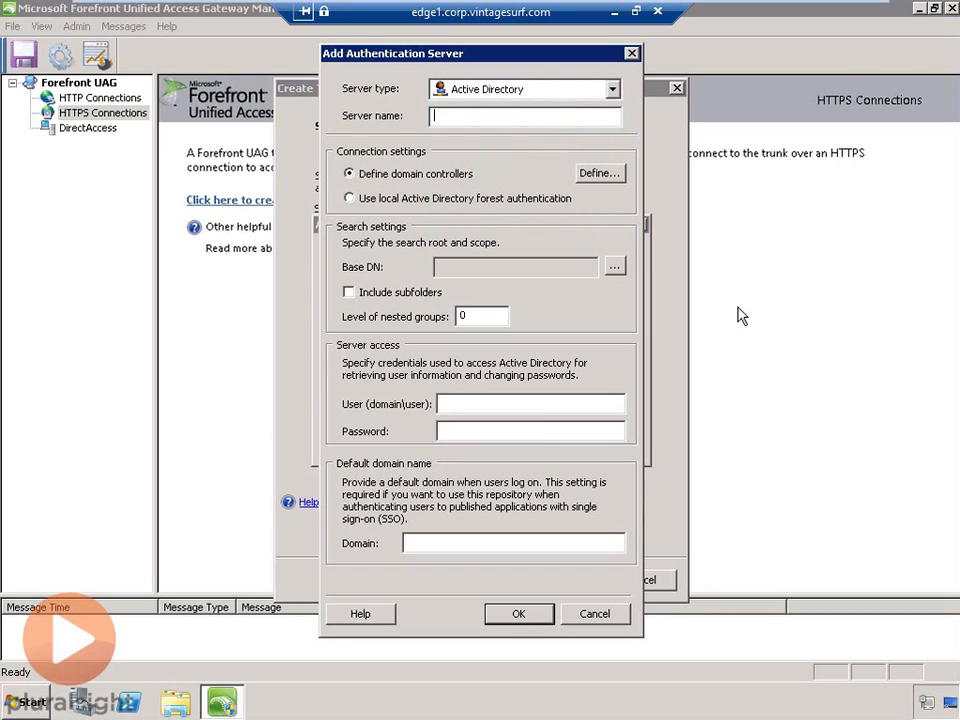
- Enter 'Active Directory' as the server name and open its domain controller settings
type("Active Directory")
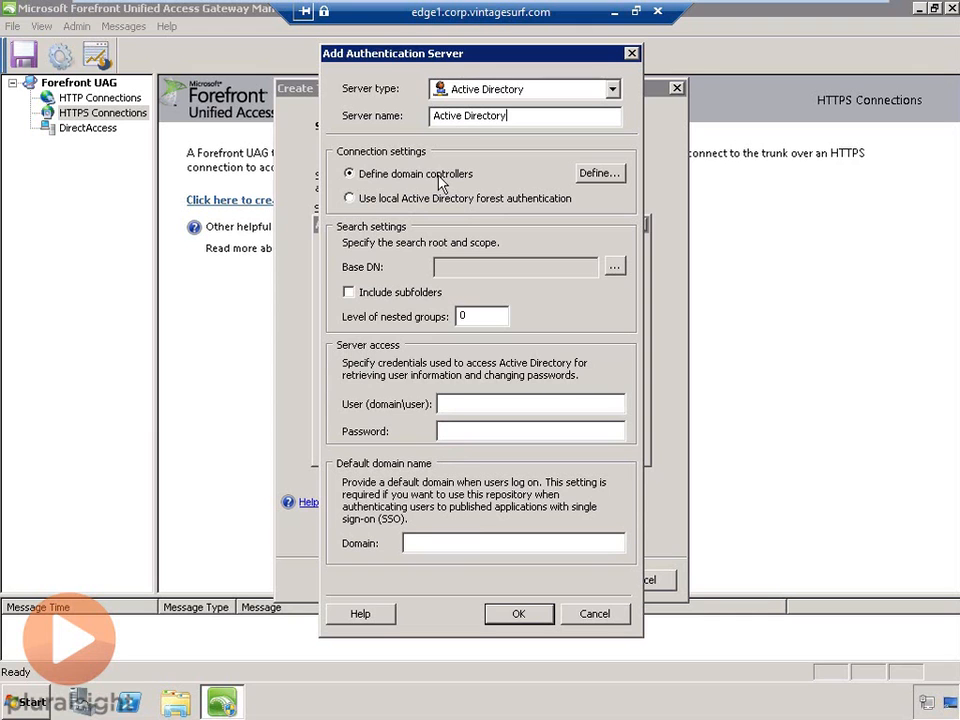
left_click(615, 178)
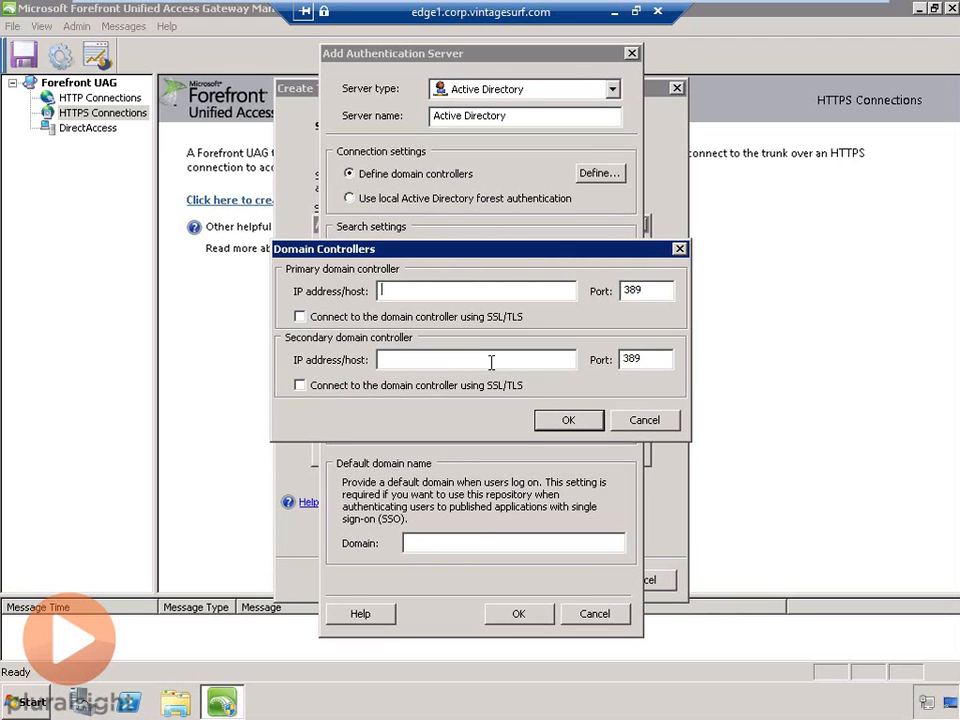
- Cancel the domain controller dialog, choose local Active Directory forest authentication, and open the Base DN chooser
left_click(658, 420)
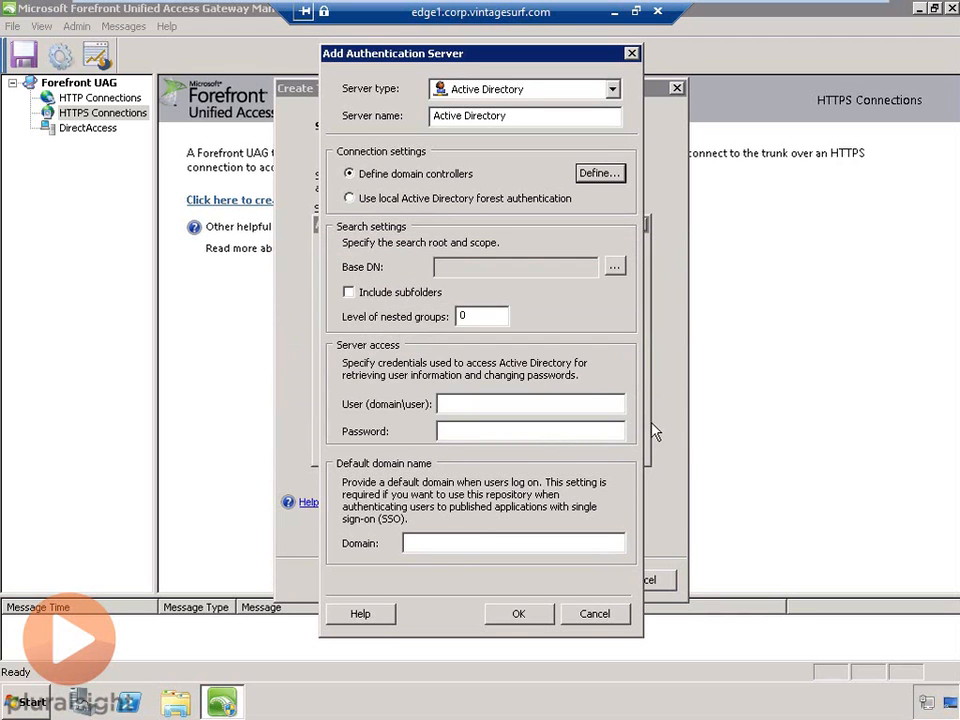
left_click(349, 199)
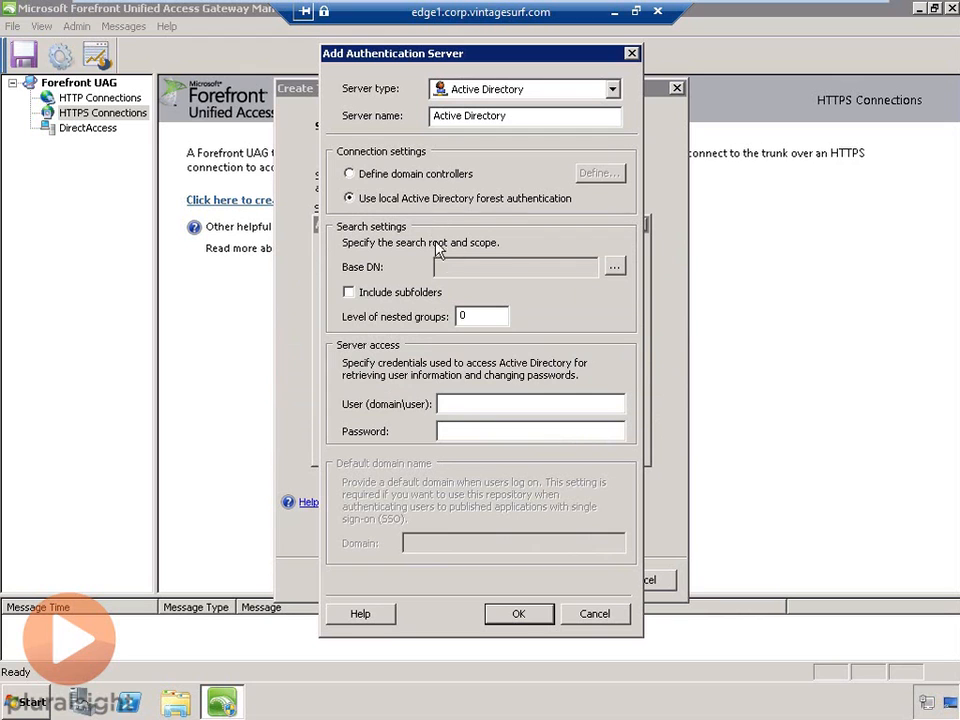
left_click(614, 268)
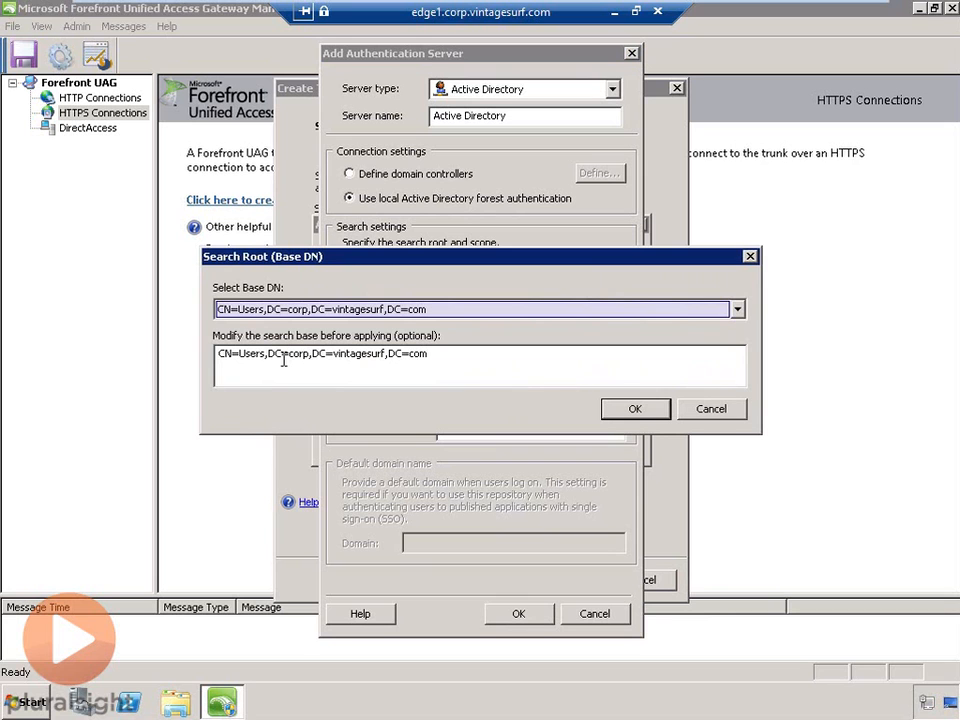
- Accept CN=Users,DC=corp,DC=vintagesurf,DC=com as base DN, include subfolders, and keep nested groups at 0
left_click(637, 410)
left_click(637, 410)
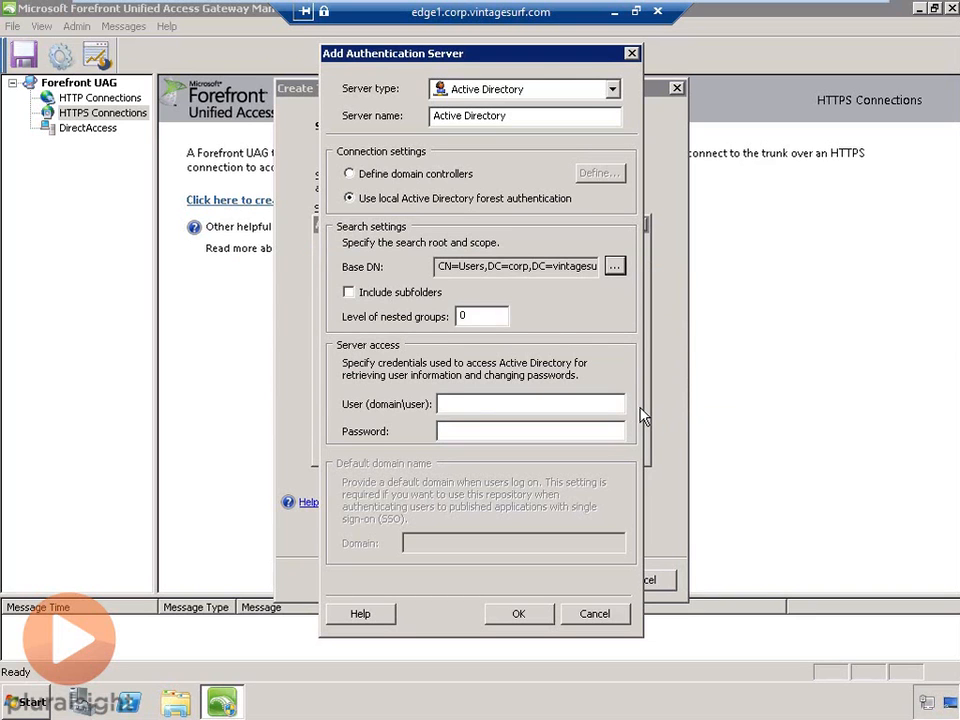
left_click(349, 293)
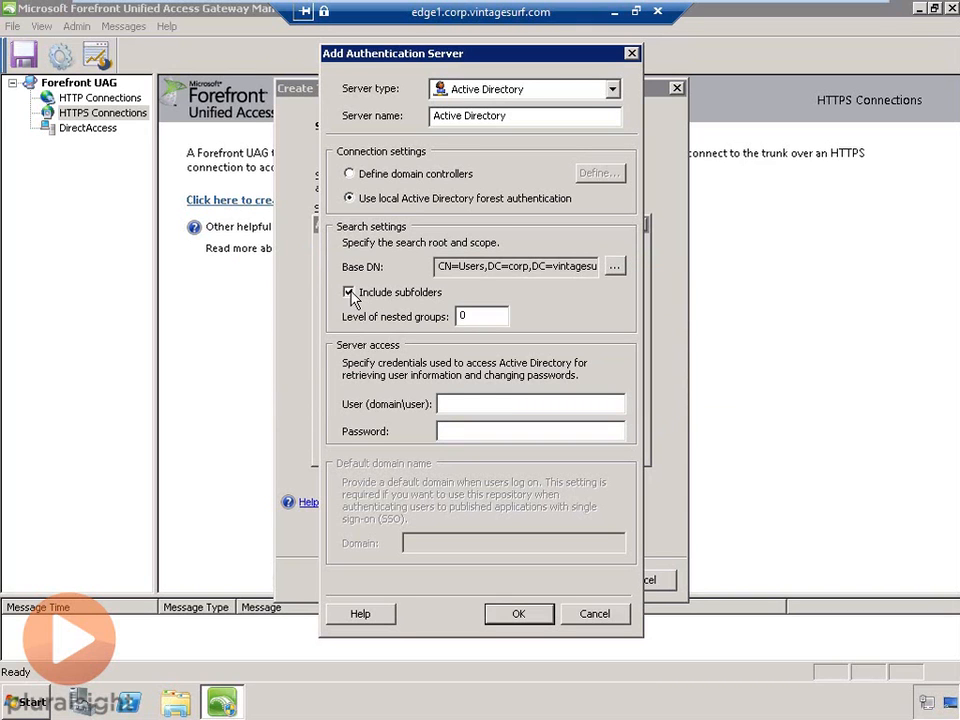
double_click(467, 316)
left_click(484, 318)
- Enter the service account user and its password, then save the Active Directory server
left_click(486, 399)
type("corp\\adservice")
key("Tab")
type("•••••••••••")
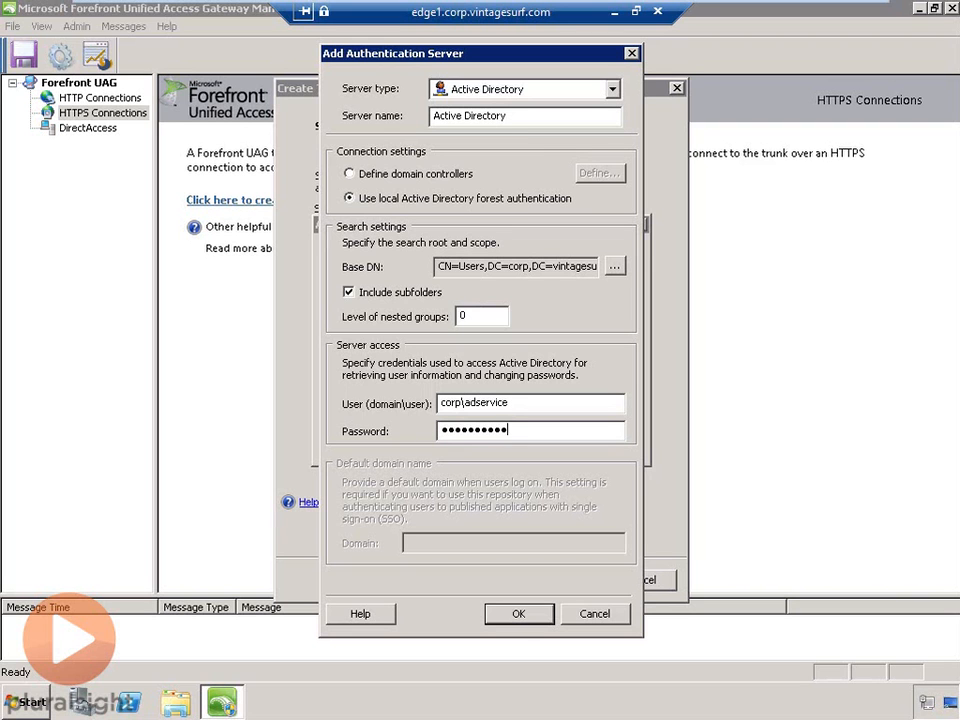
left_click(514, 614)
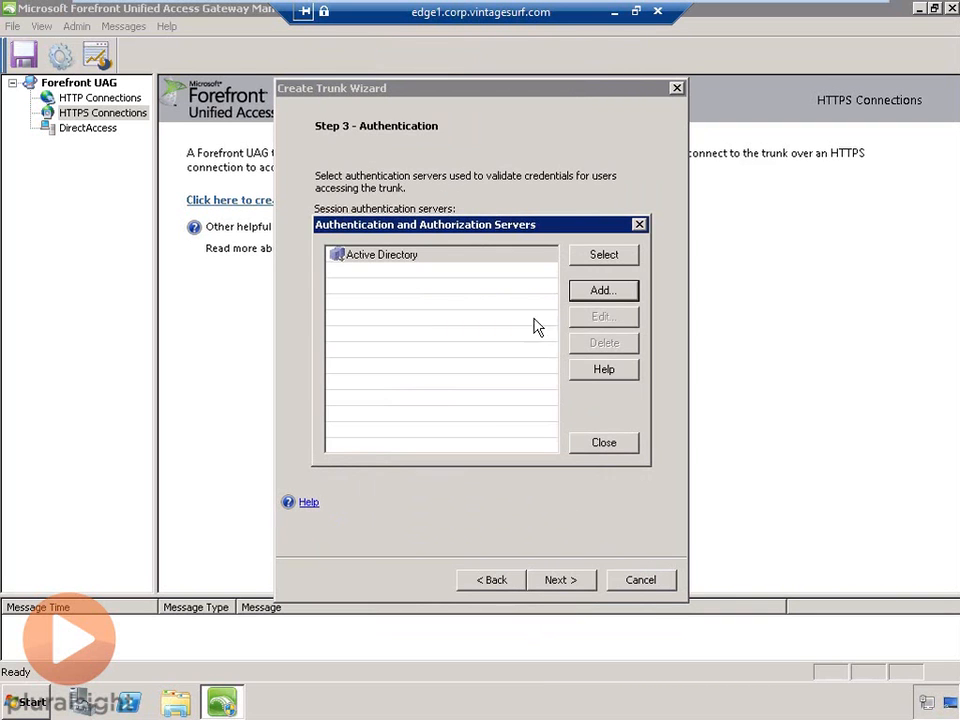
- Select Active Directory as the trunk's session authentication server
left_click(414, 258)
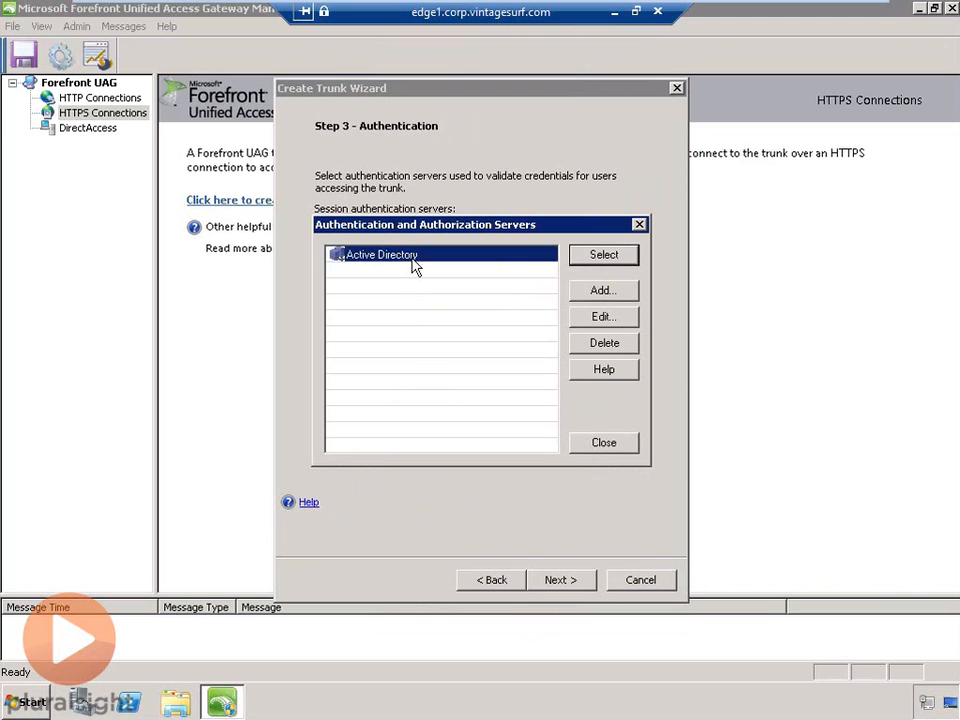
left_click(582, 256)
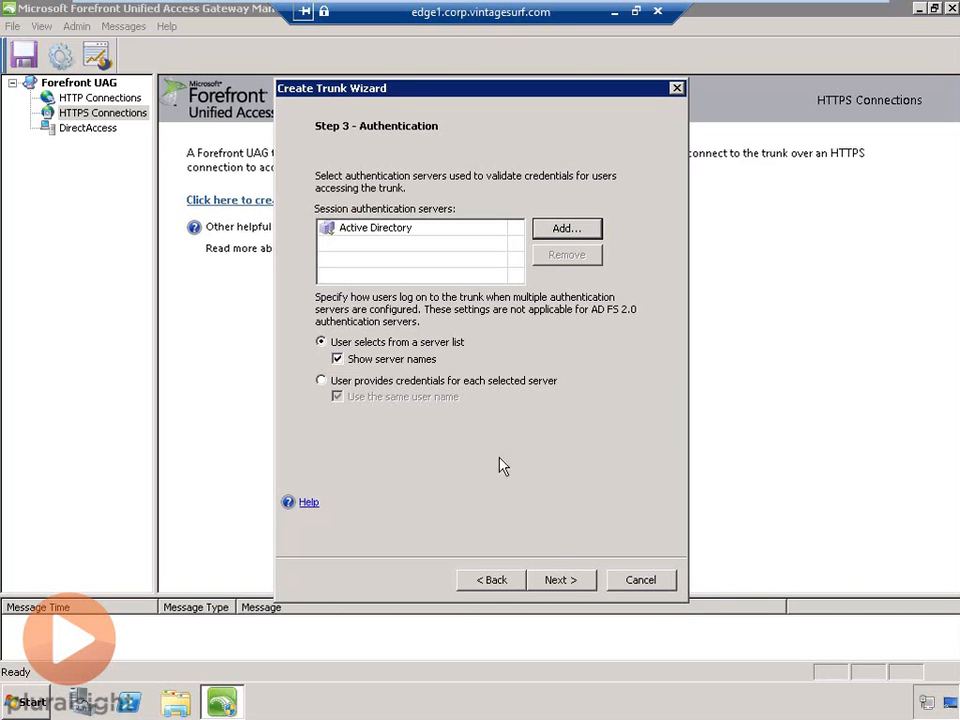
- Keep WMSvc-EDGE1 as the server certificate and open the local computer Certificates console
left_click(559, 580)
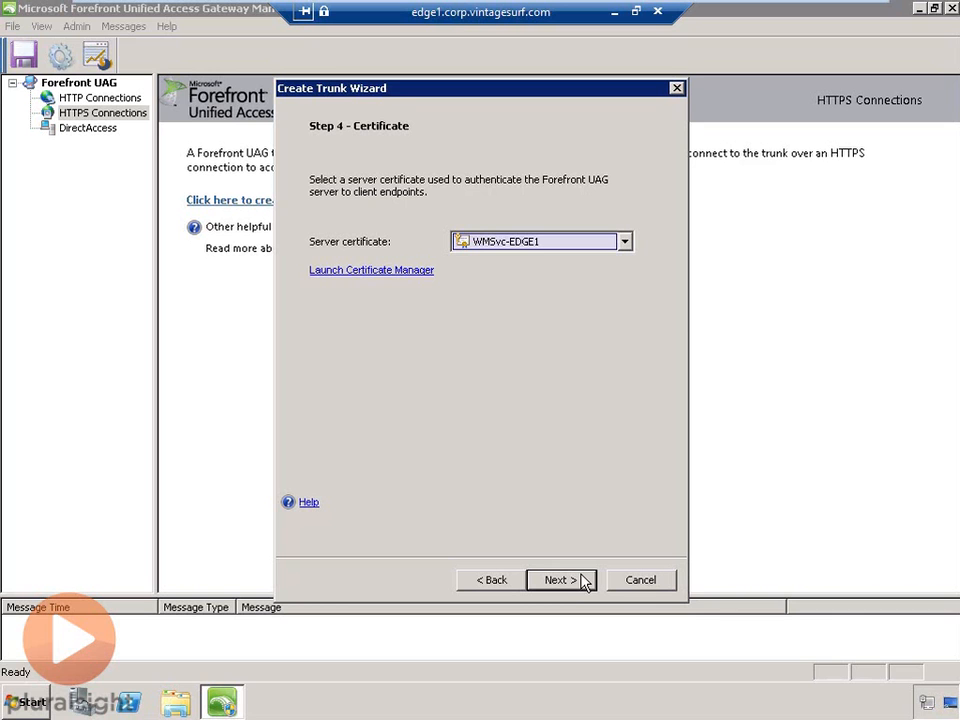
left_click(625, 243)
left_click(625, 243)
left_click(389, 272)
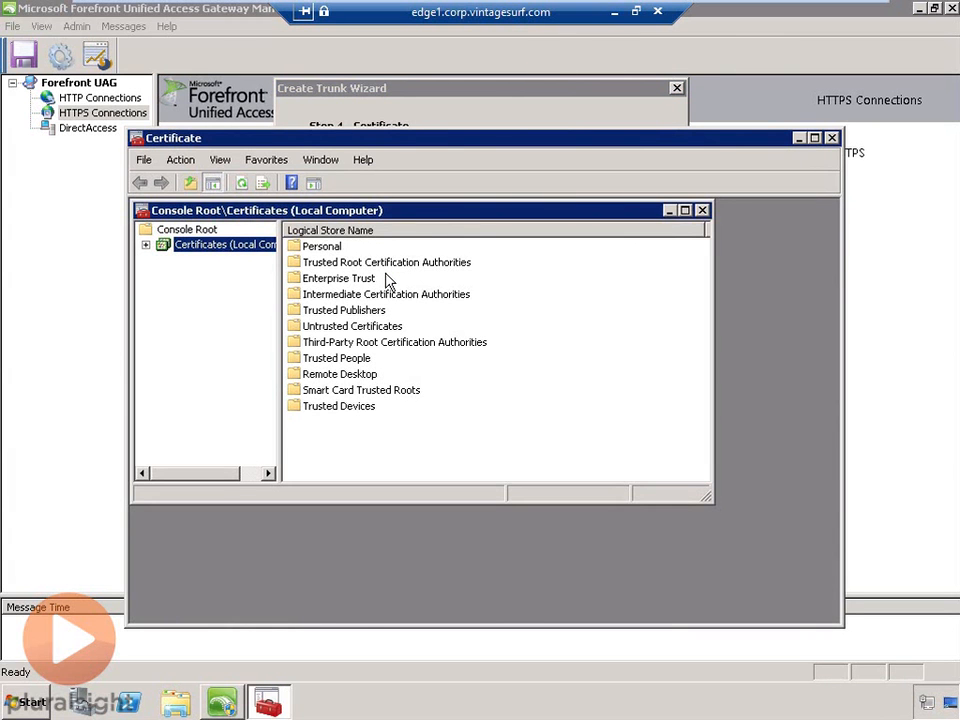
- Expand the local computer's Personal store to list its certificates
double_click(484, 213)
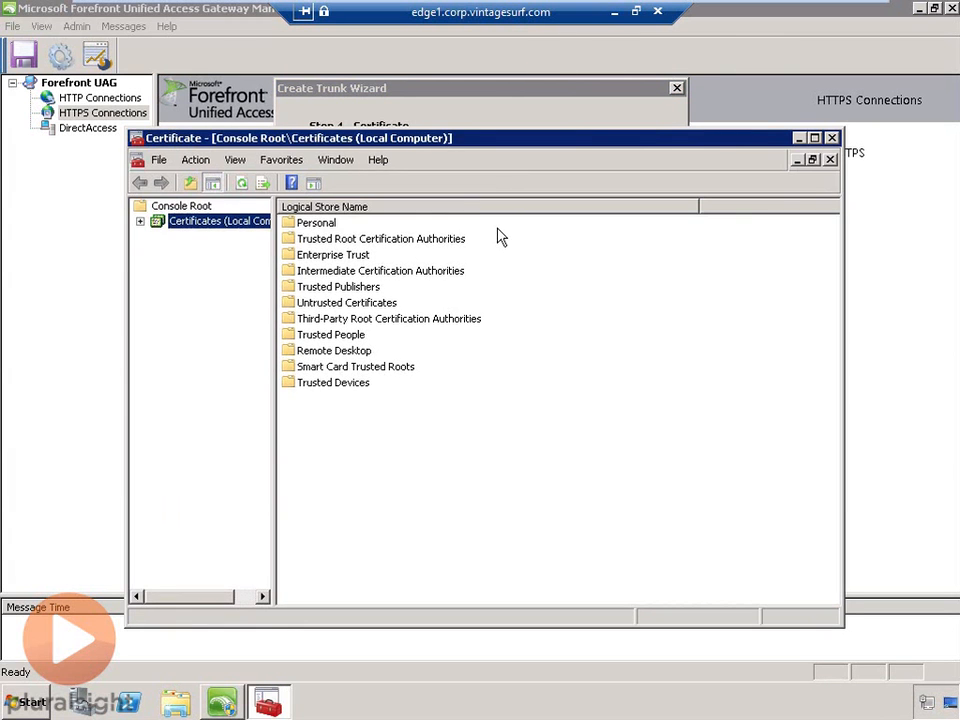
left_click(141, 222)
left_click(157, 236)
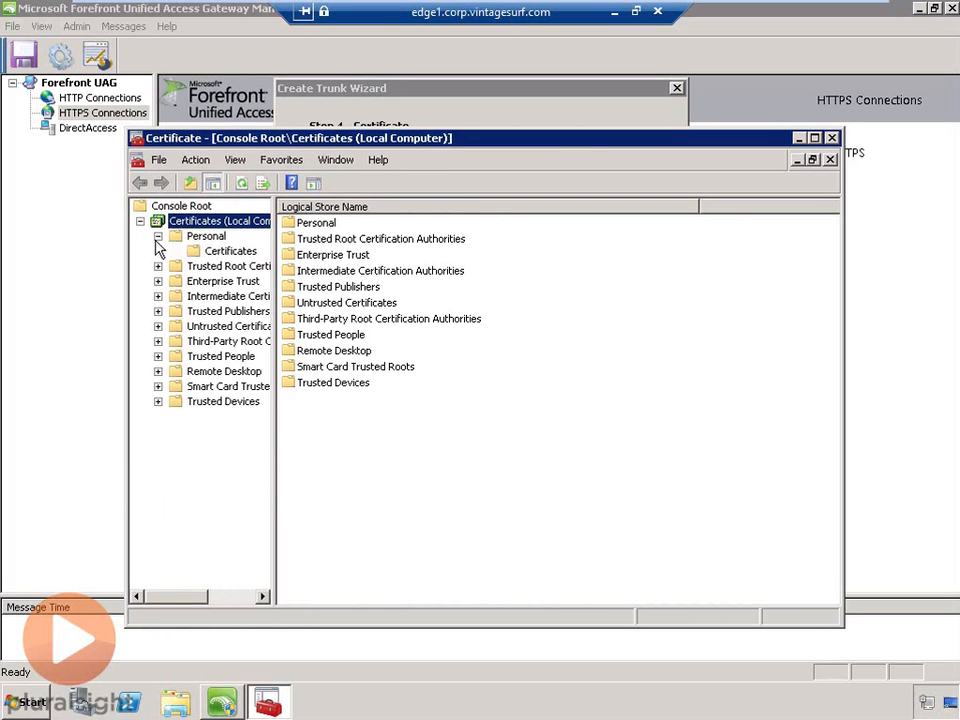
left_click(229, 253)
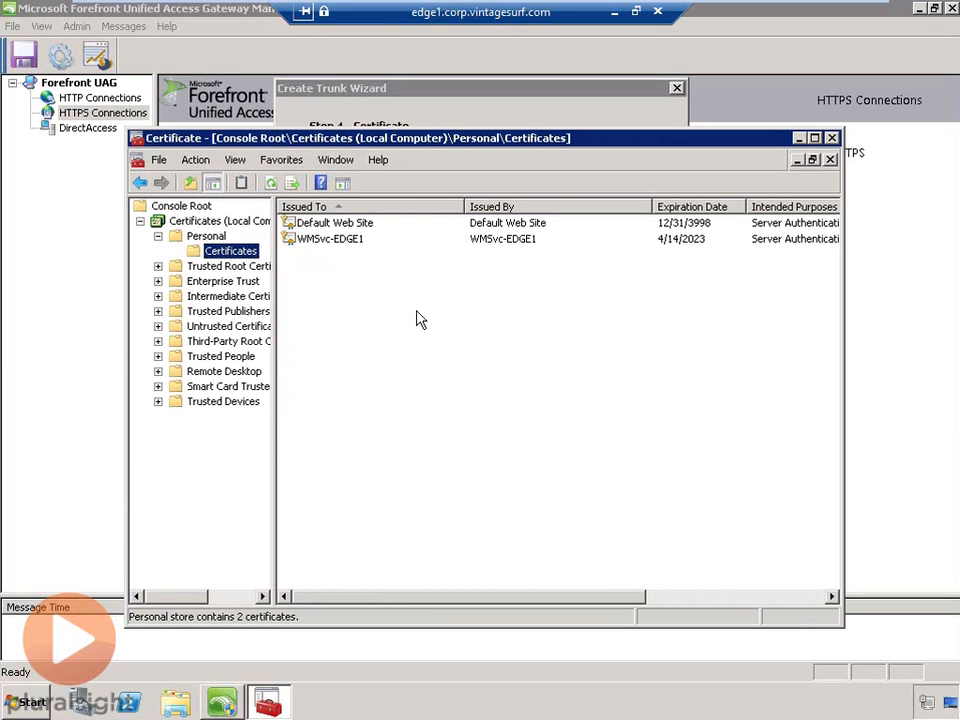
- Start the Certificate Import Wizard on the Personal store's certificate list
right_click(467, 398)
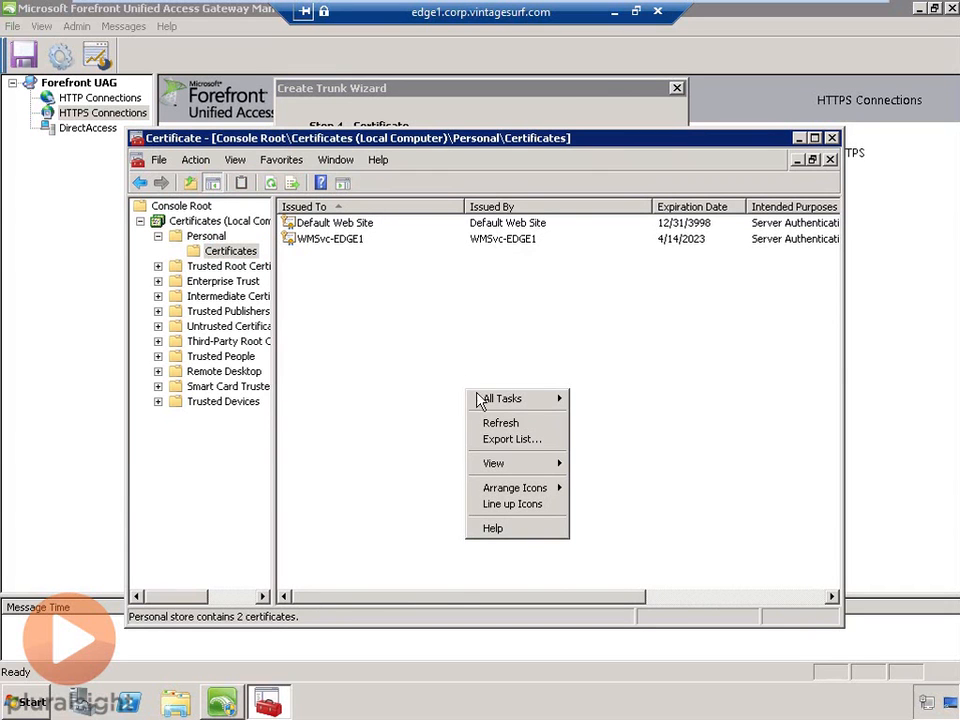
mouse_move(488, 401)
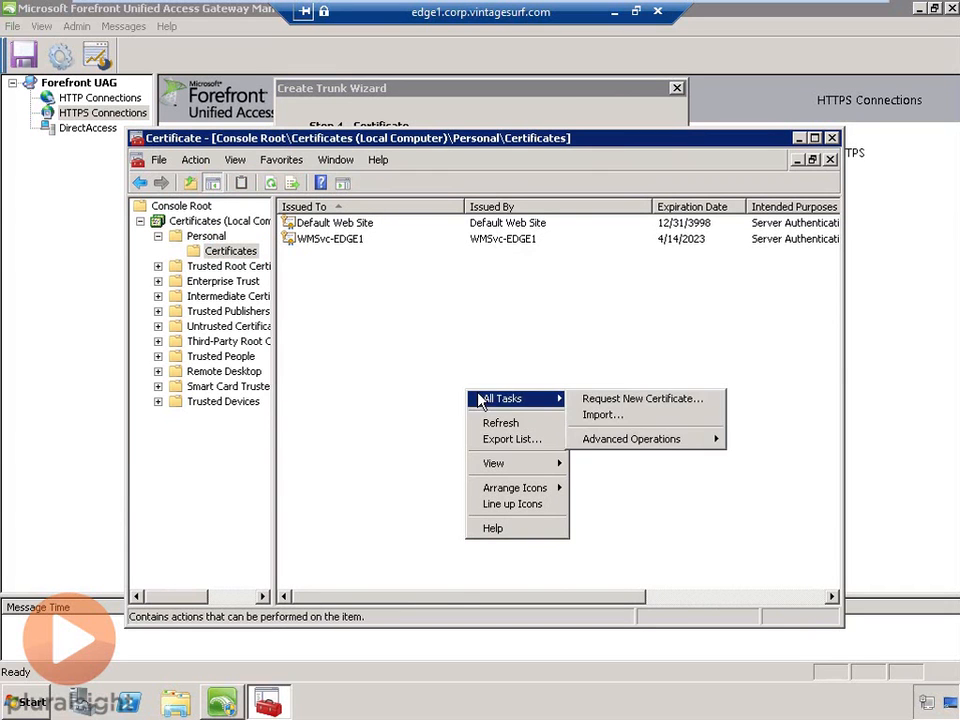
left_click(605, 415)
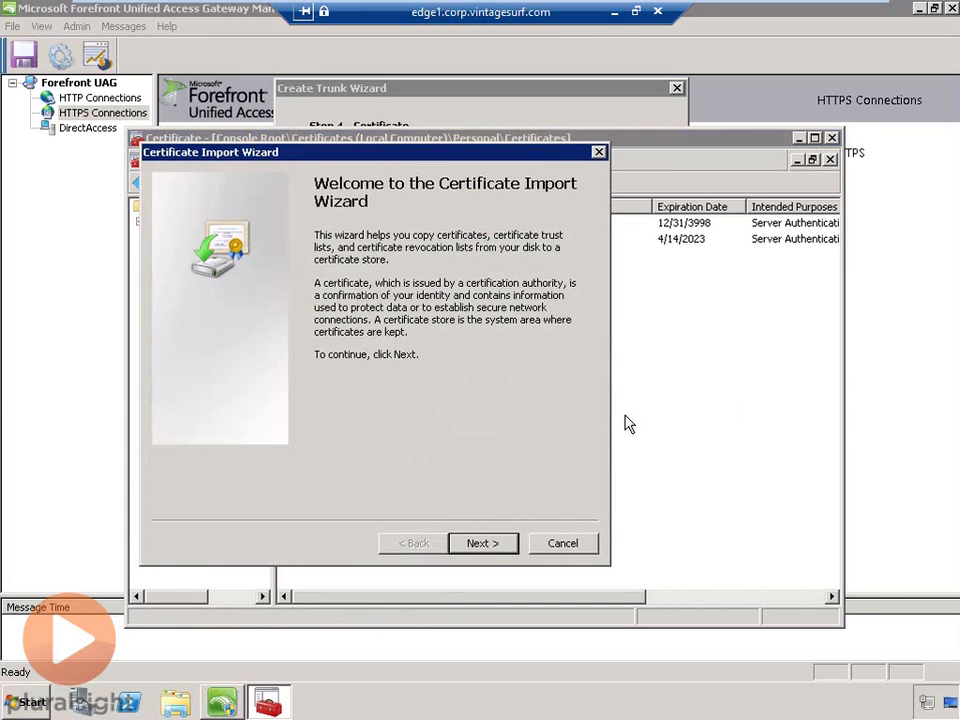
left_click(506, 544)
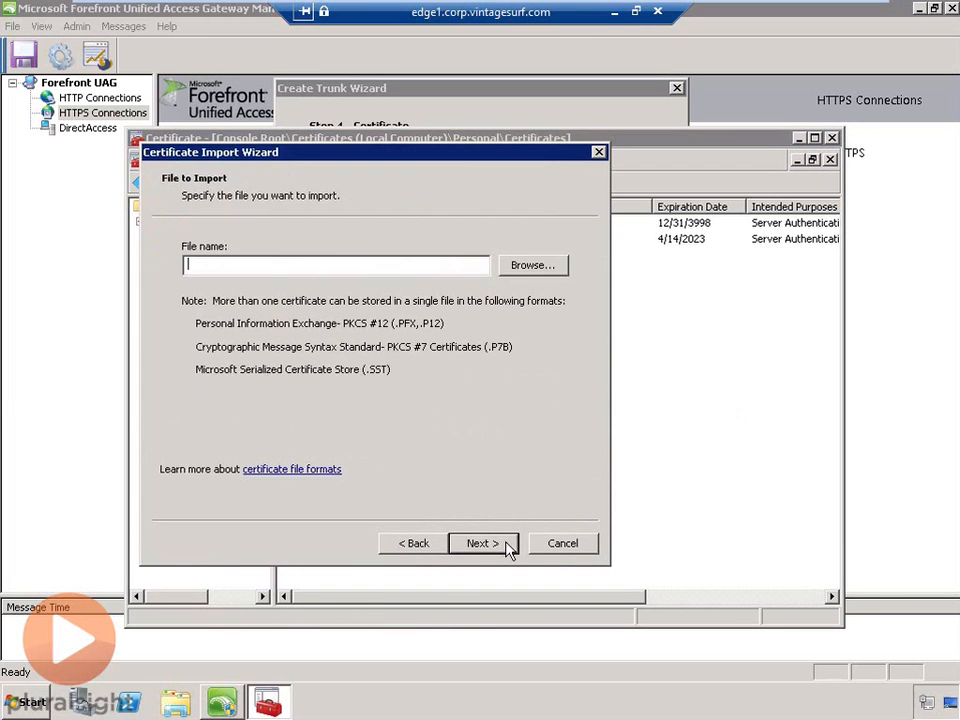
- Select Desktop\Certificates\vintagesurf.com.pfx as the Personal Information Exchange file to import
left_click(552, 267)
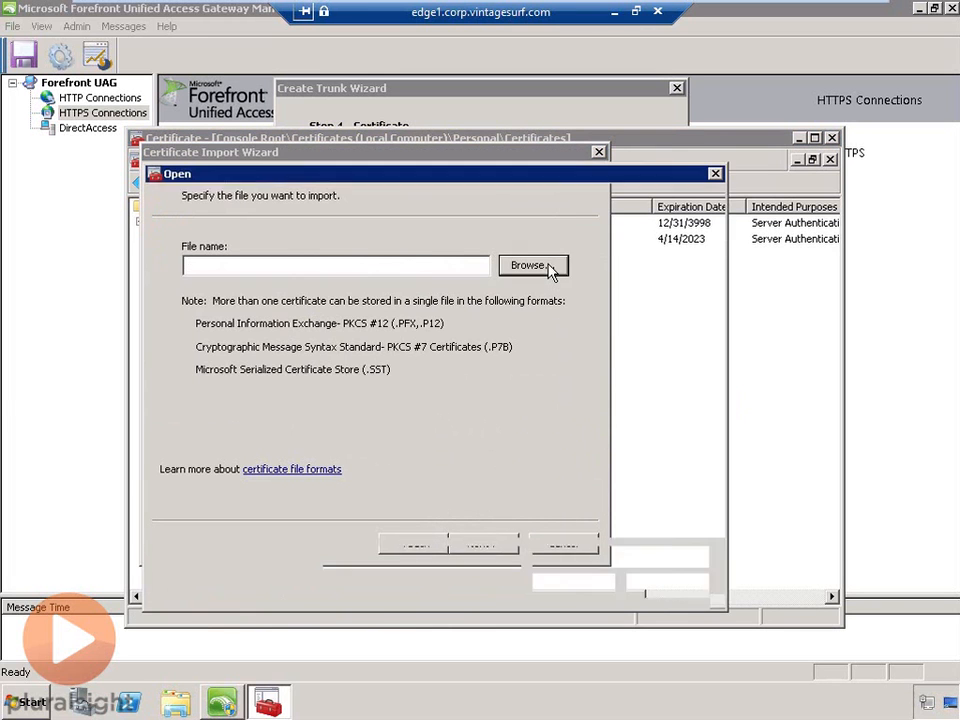
left_click(210, 283)
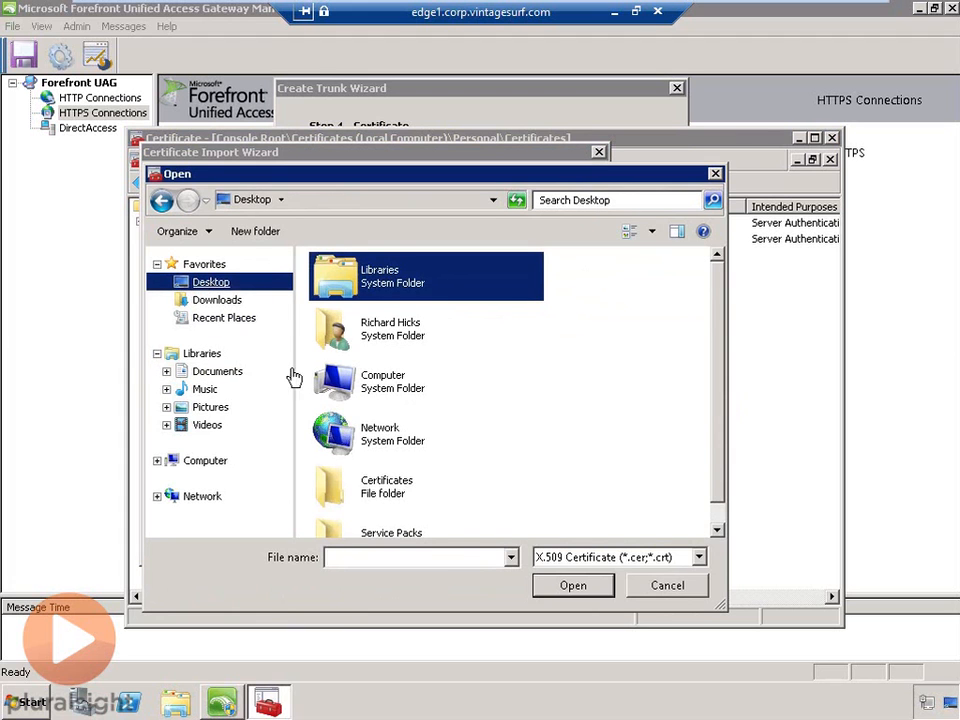
left_click(700, 558)
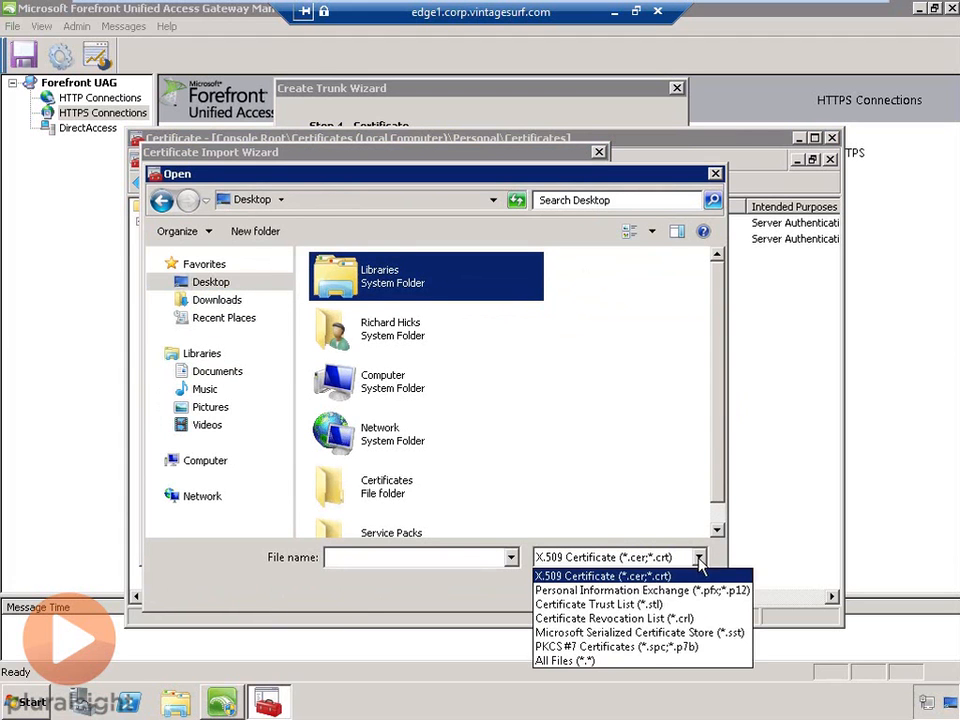
left_click(625, 590)
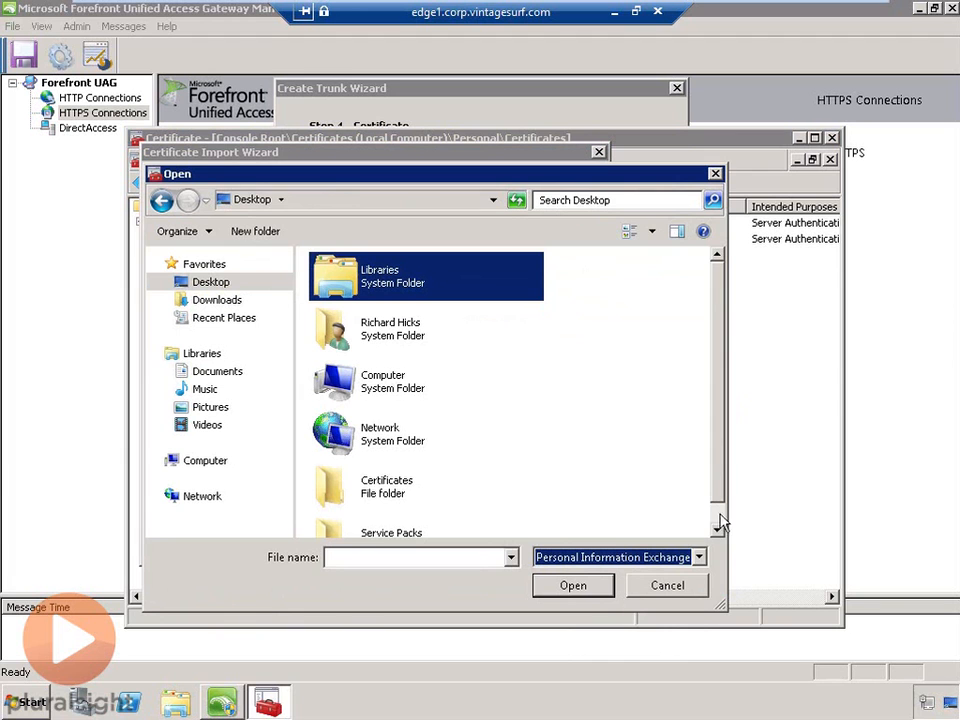
left_click_drag(714, 471, 705, 514)
left_click(403, 477)
double_click(403, 477)
left_click(376, 287)
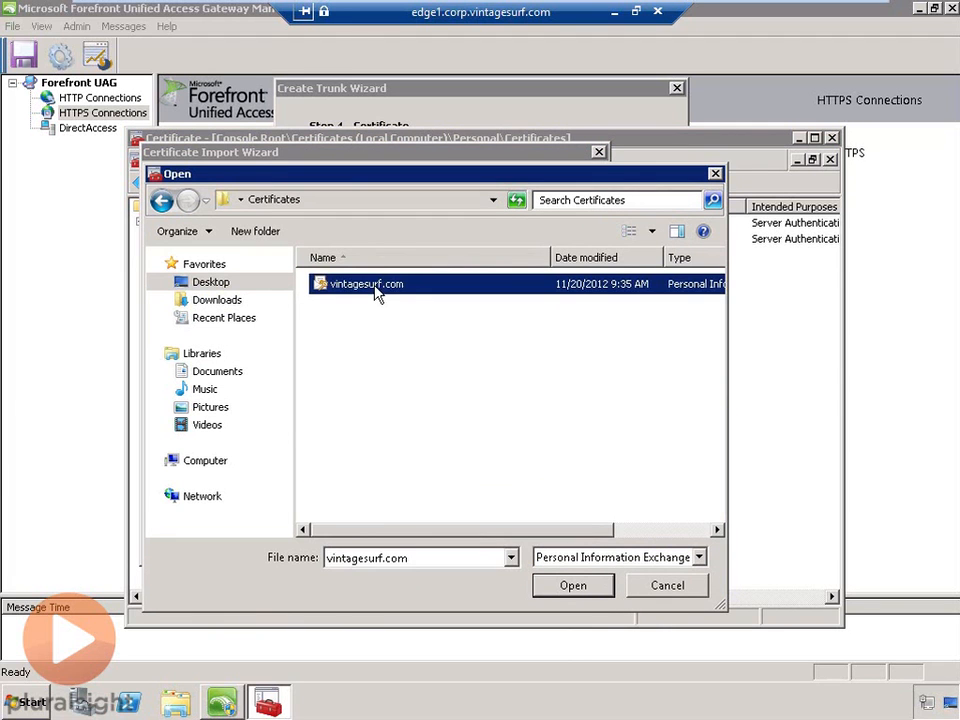
left_click(576, 586)
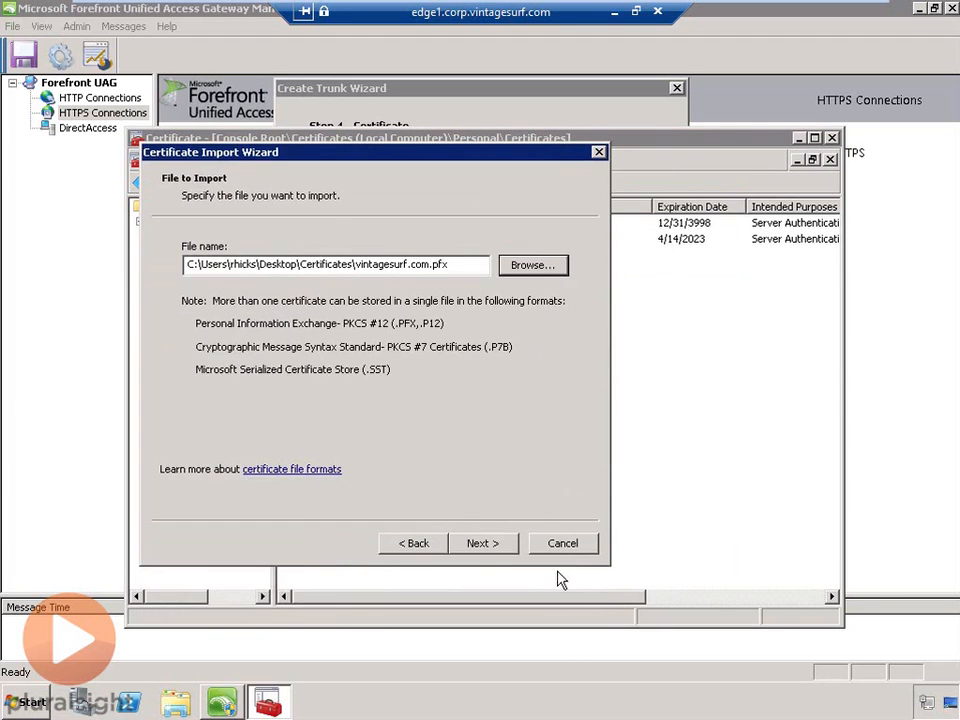
- Enter the private key password, place the certificate in the Personal store, and finish the import
left_click(491, 547)
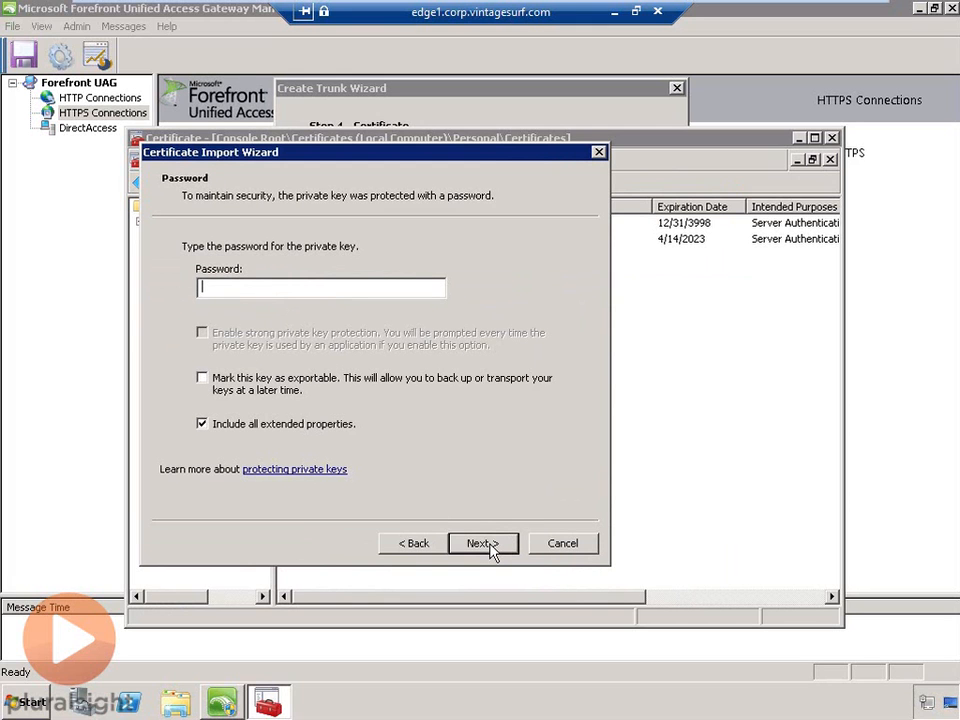
type("P@ssw0rd123")
left_click(510, 546)
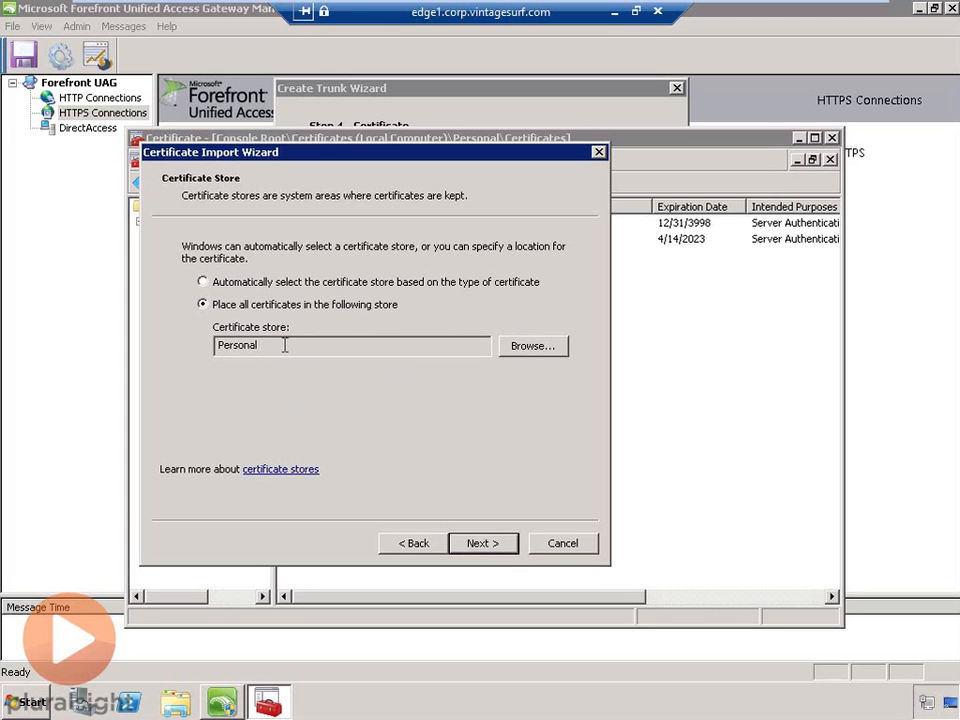
left_click(509, 547)
left_click(508, 546)
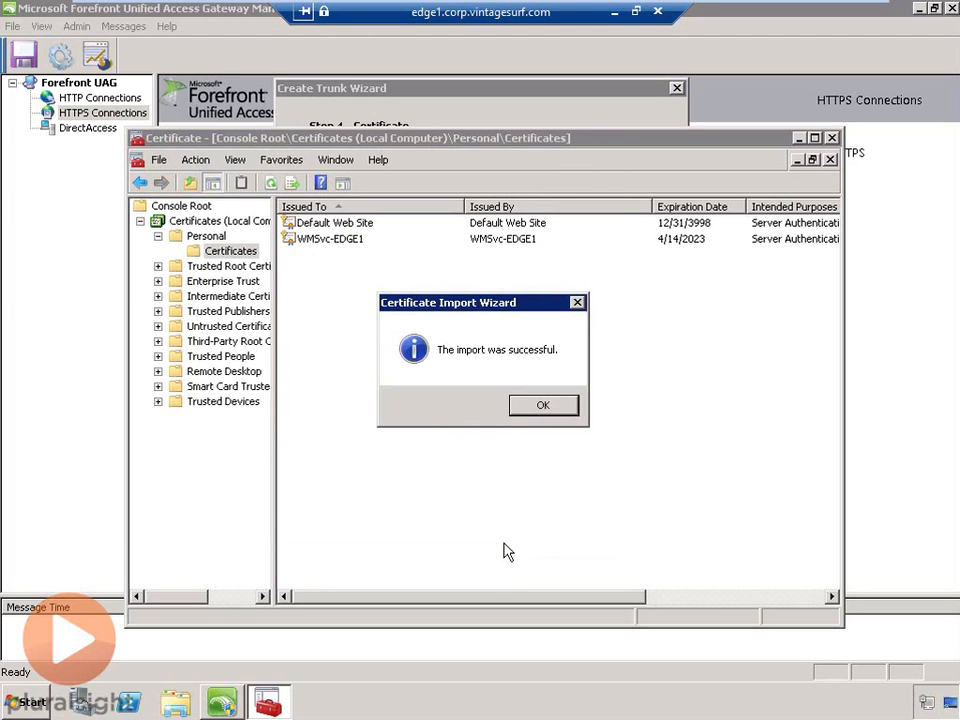
left_click(532, 406)
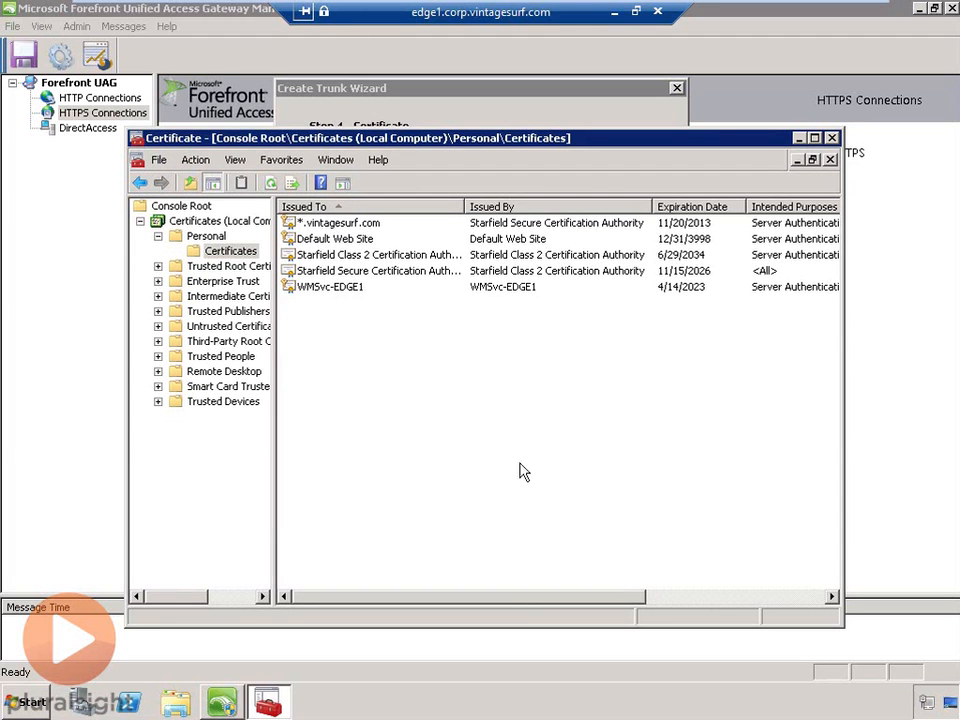
- Open the *.vintagesurf.com certificate's details and confirm it has a private key
left_click(377, 231)
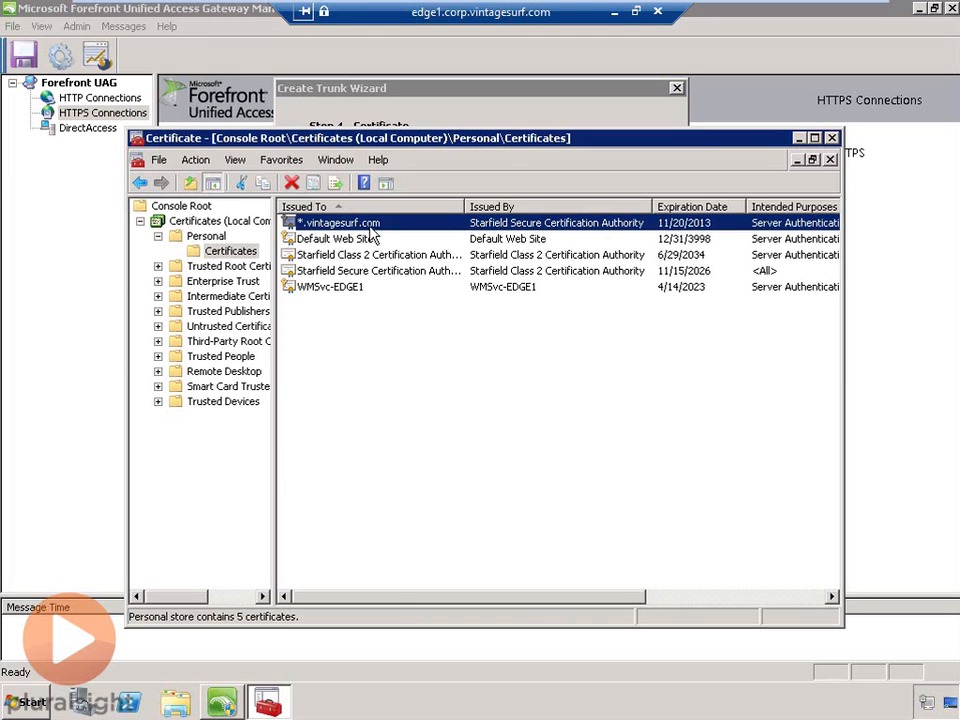
double_click(370, 226)
left_click_drag(392, 155, 494, 143)
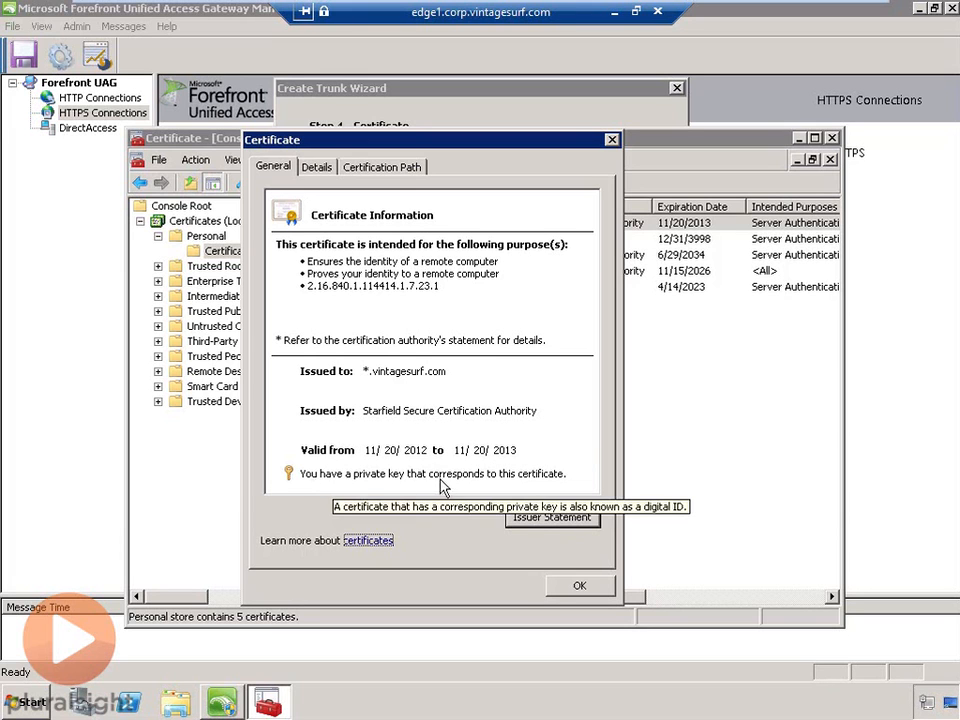
mouse_move(517, 487)
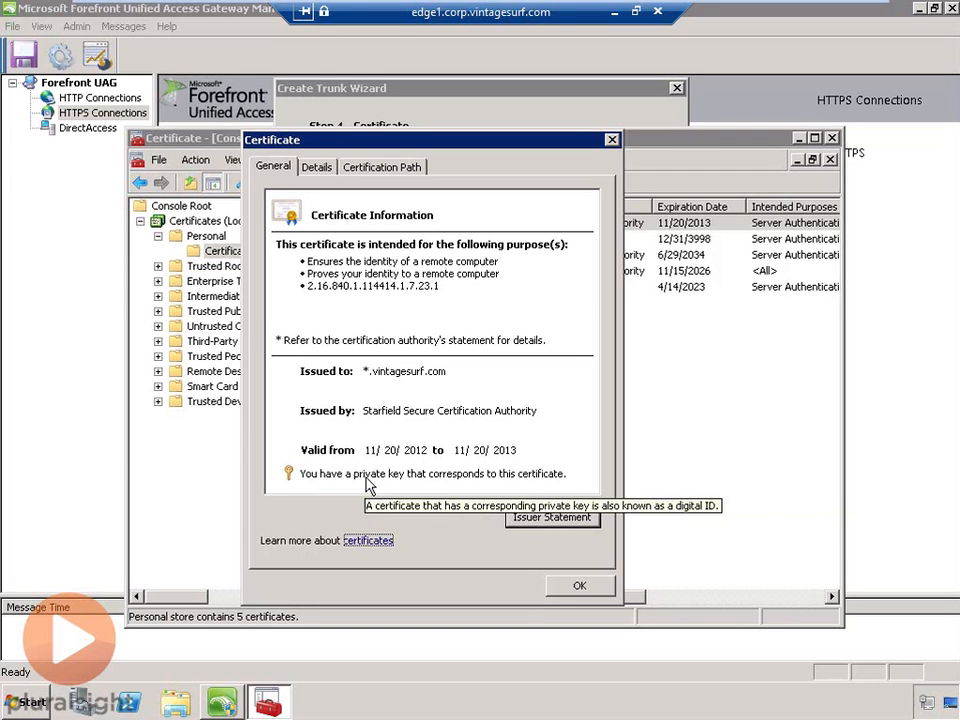
- Check the Starfield Class 2, Starfield Secure and Vintage Surf certification path, then close the console
left_click(410, 172)
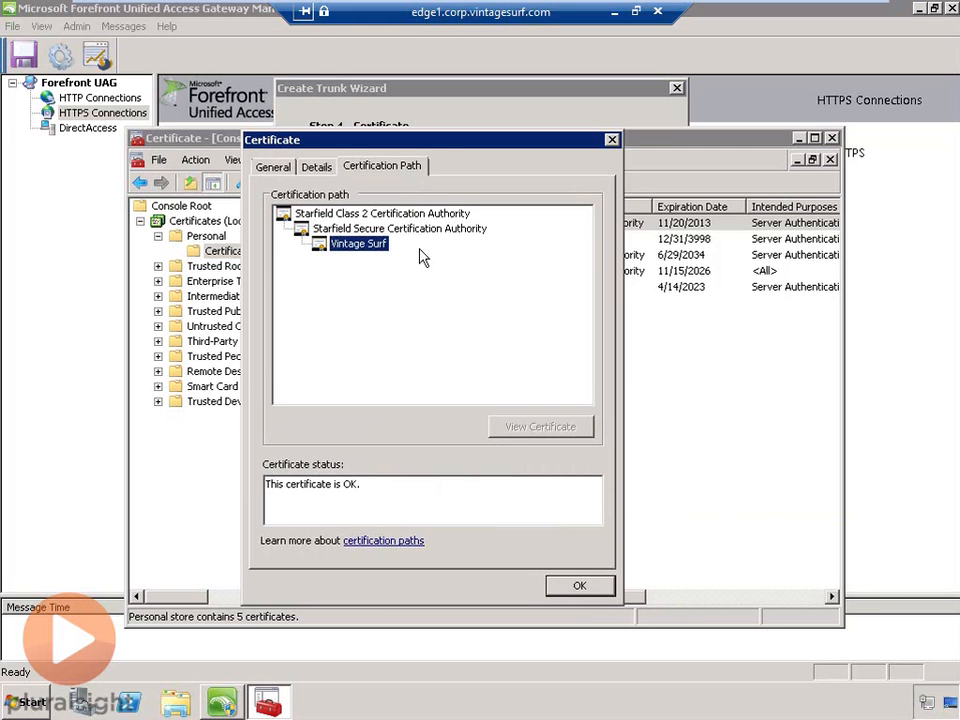
left_click(370, 229)
left_click(315, 213)
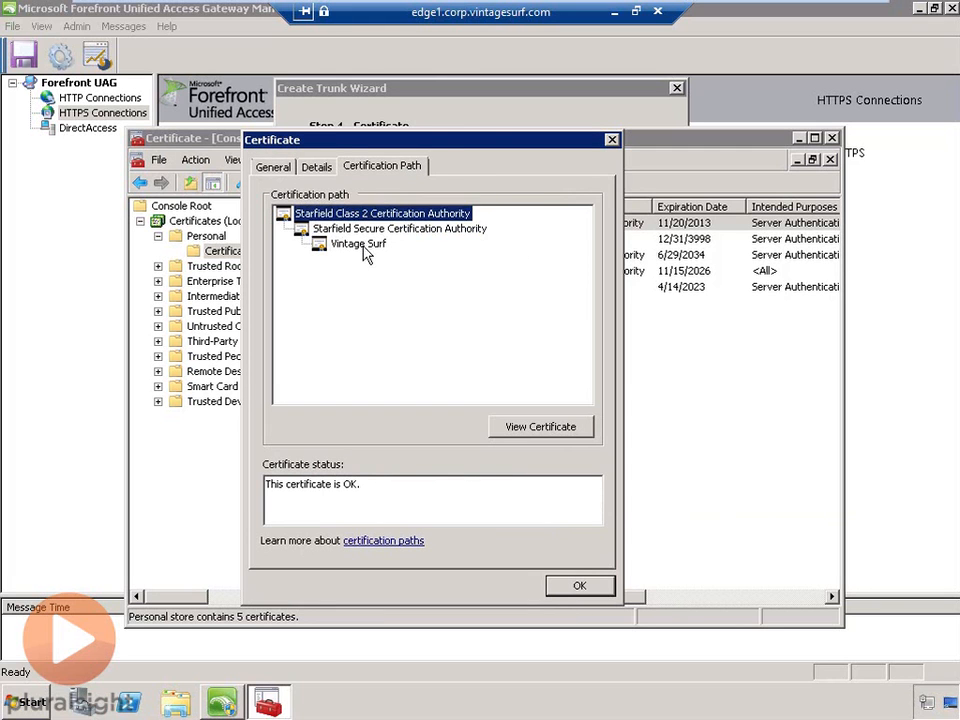
left_click(366, 250)
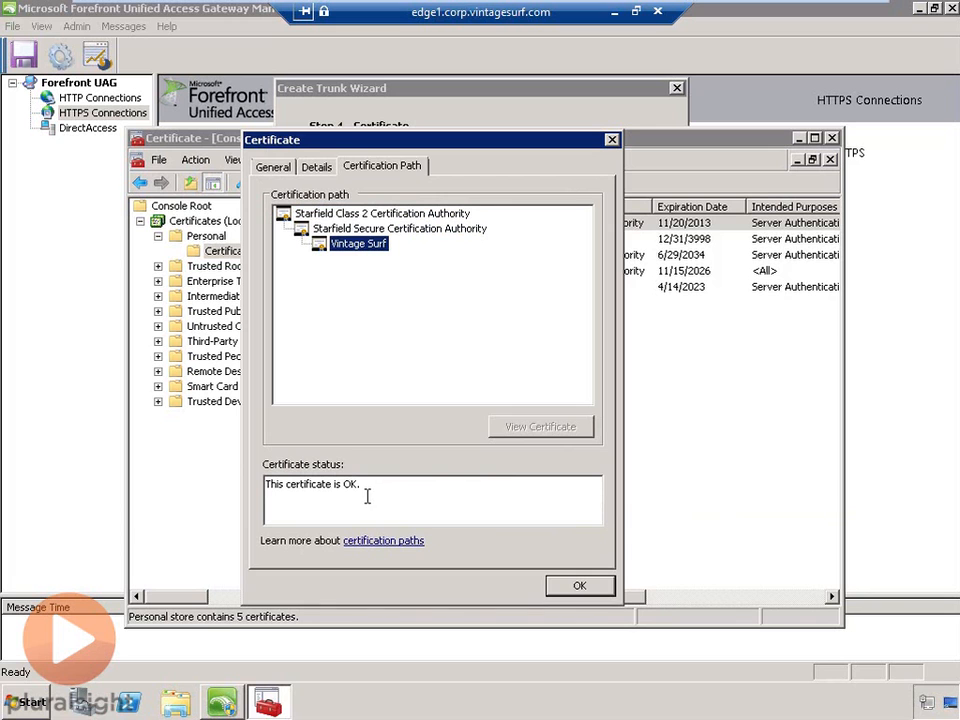
left_click(604, 585)
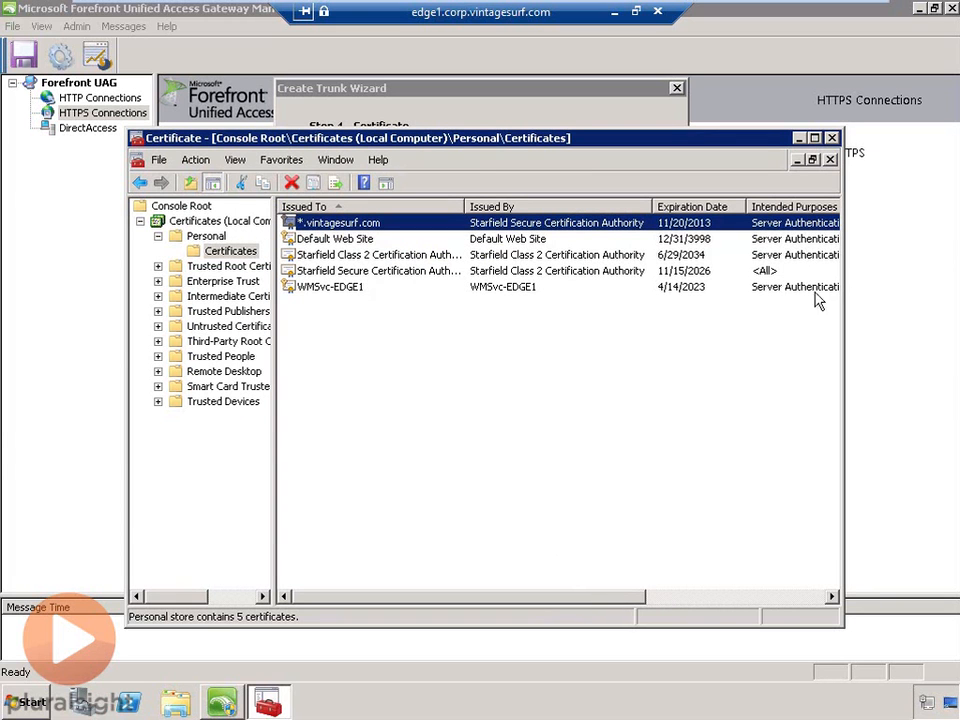
left_click(831, 138)
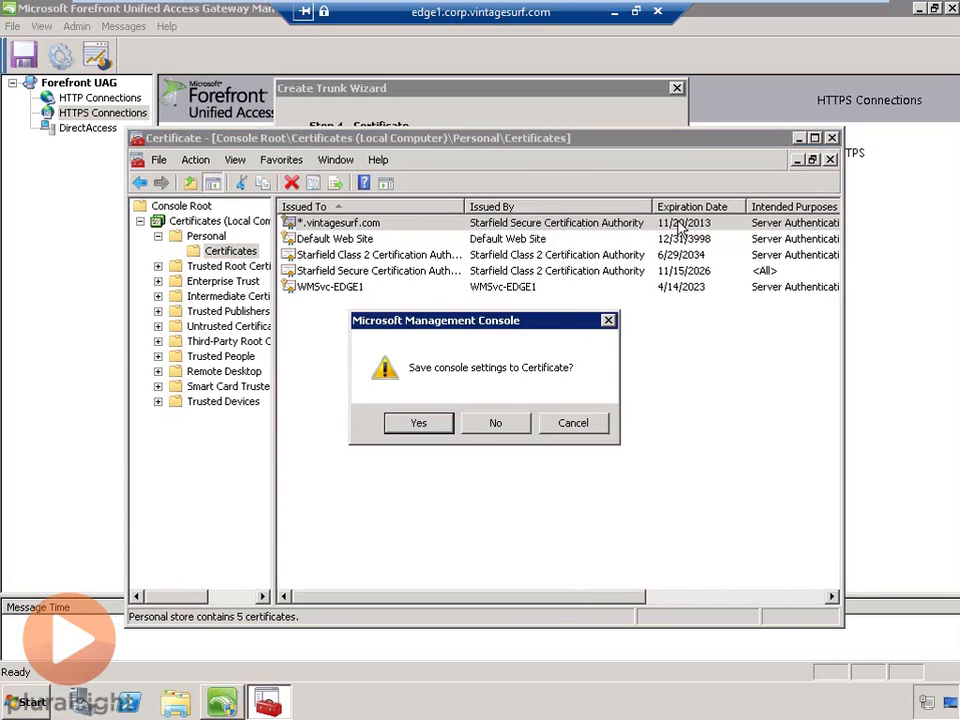
- Close the console without saving and pick *.vintagesurf.com as the server certificate
left_click(497, 423)
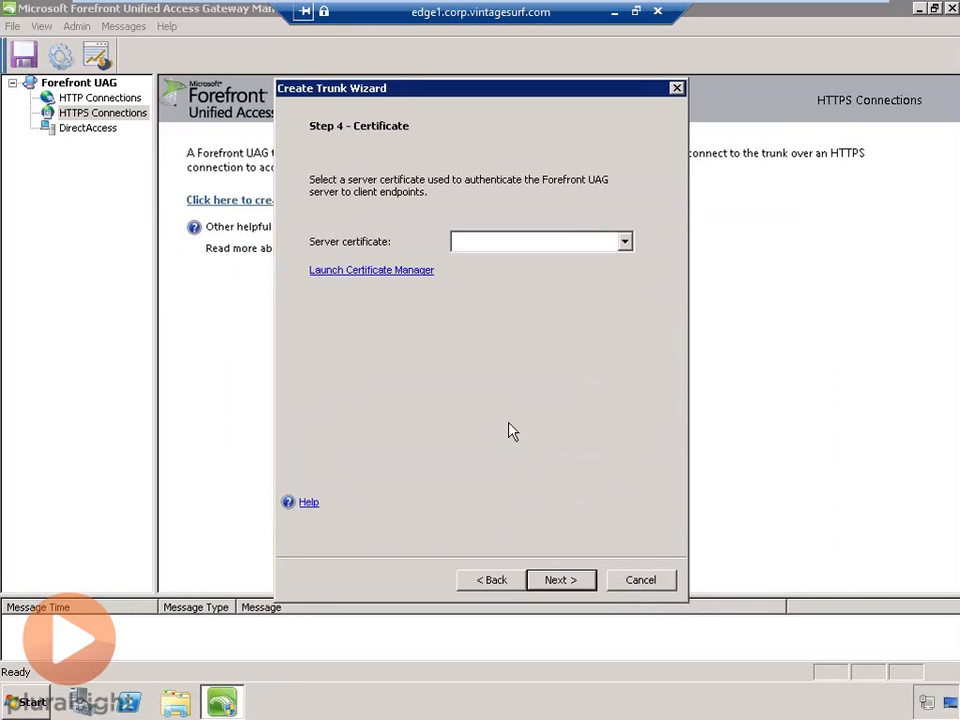
left_click(624, 242)
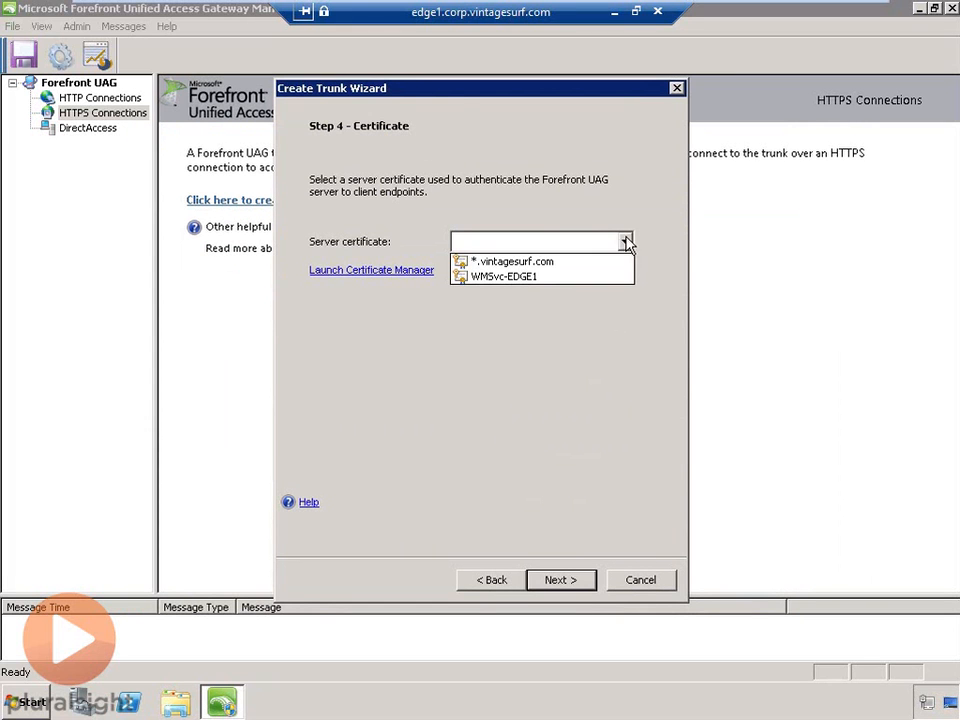
left_click(512, 261)
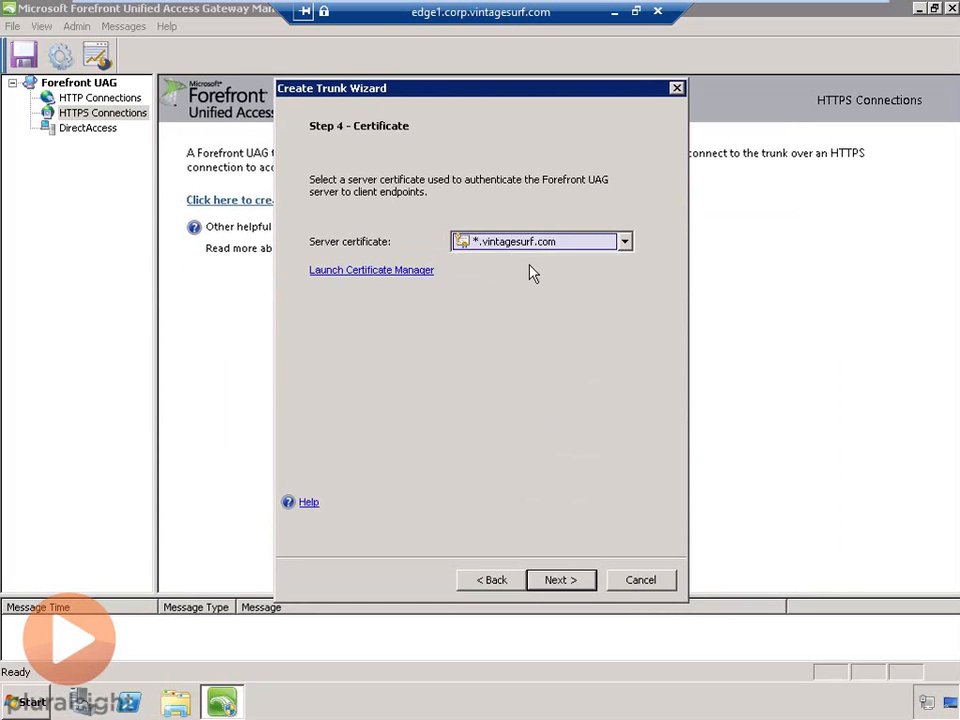
- Keep UAG access policies and default endpoint policies, and finish the Portal trunk
left_click(572, 577)
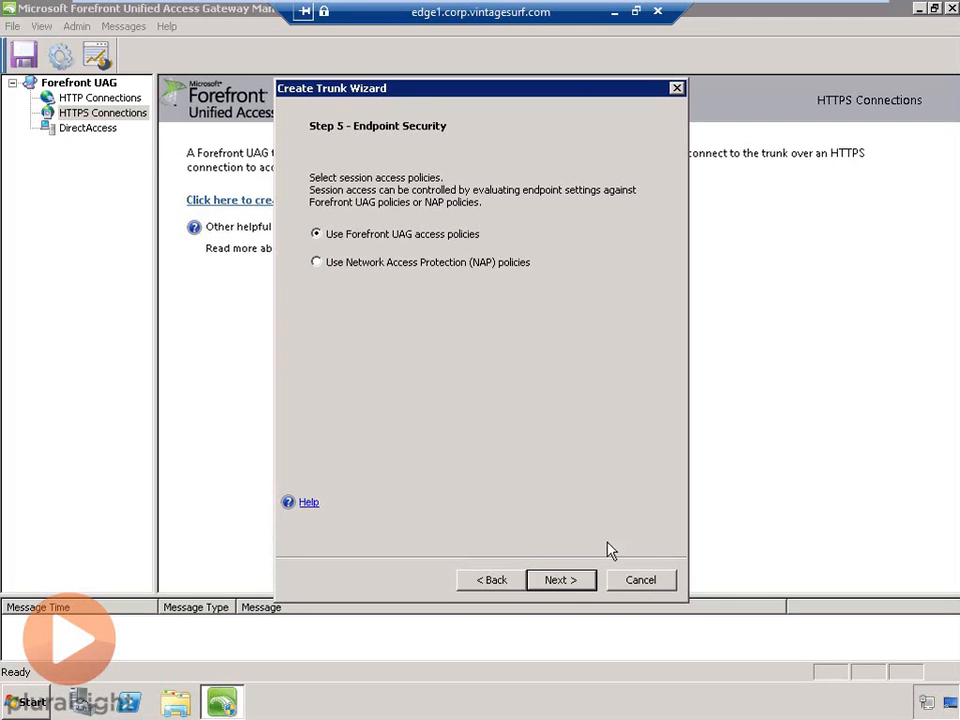
left_click(583, 582)
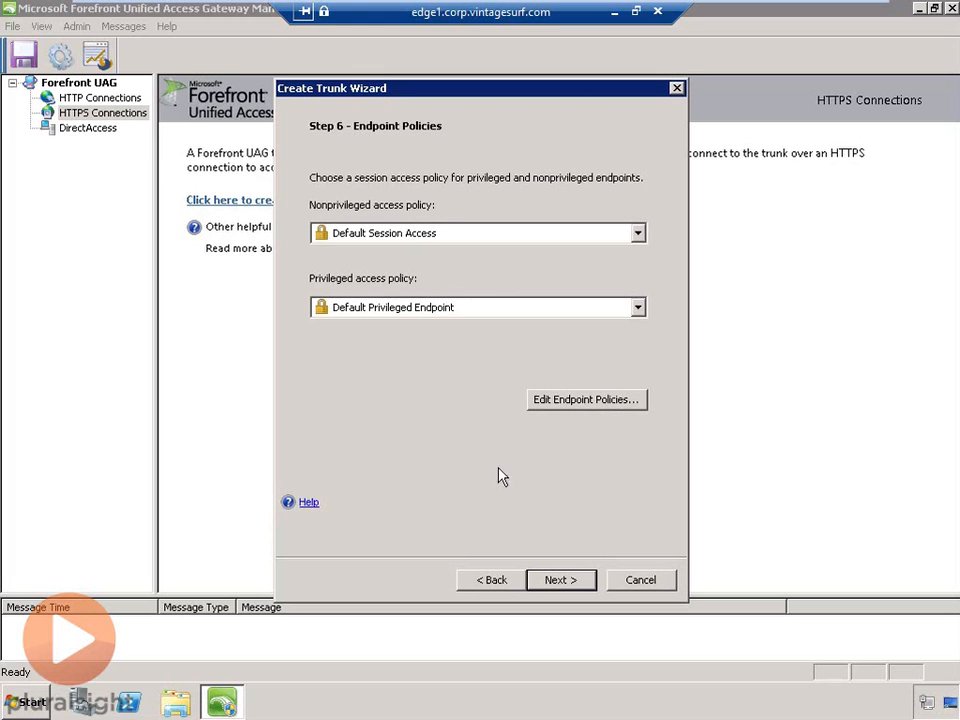
left_click(588, 591)
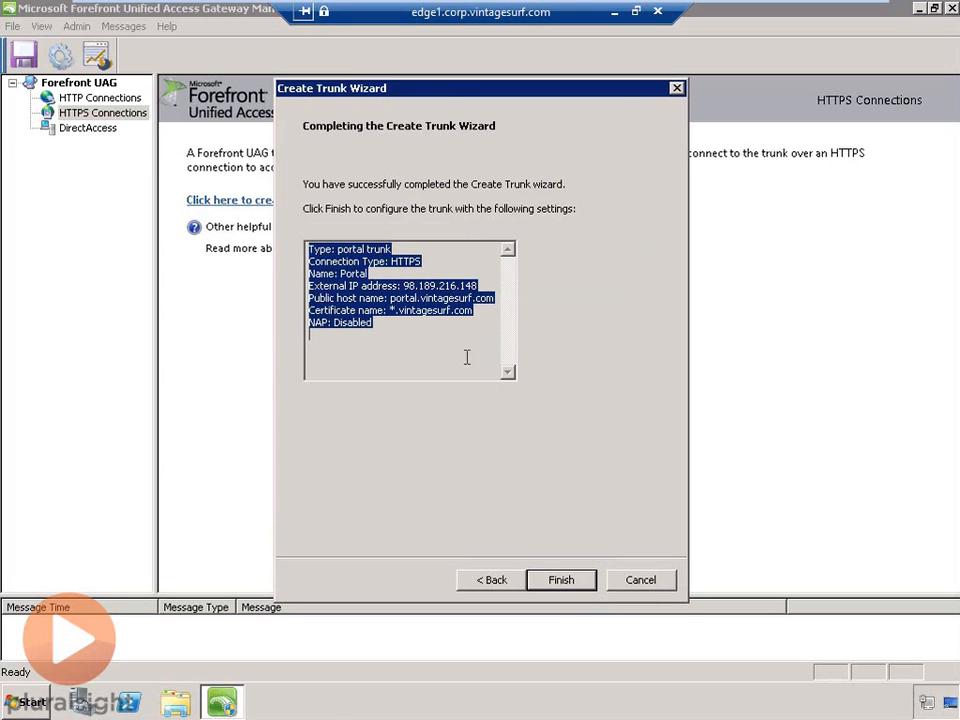
left_click(583, 591)
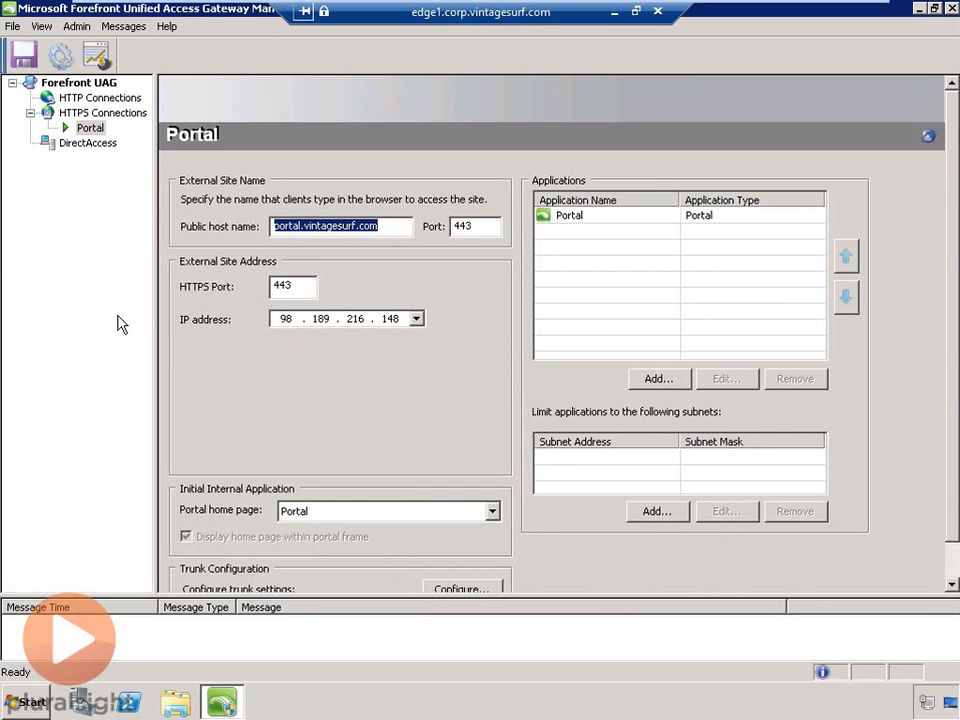
- Activate the UAG configuration with a backup and close the activation result
left_click(60, 58)
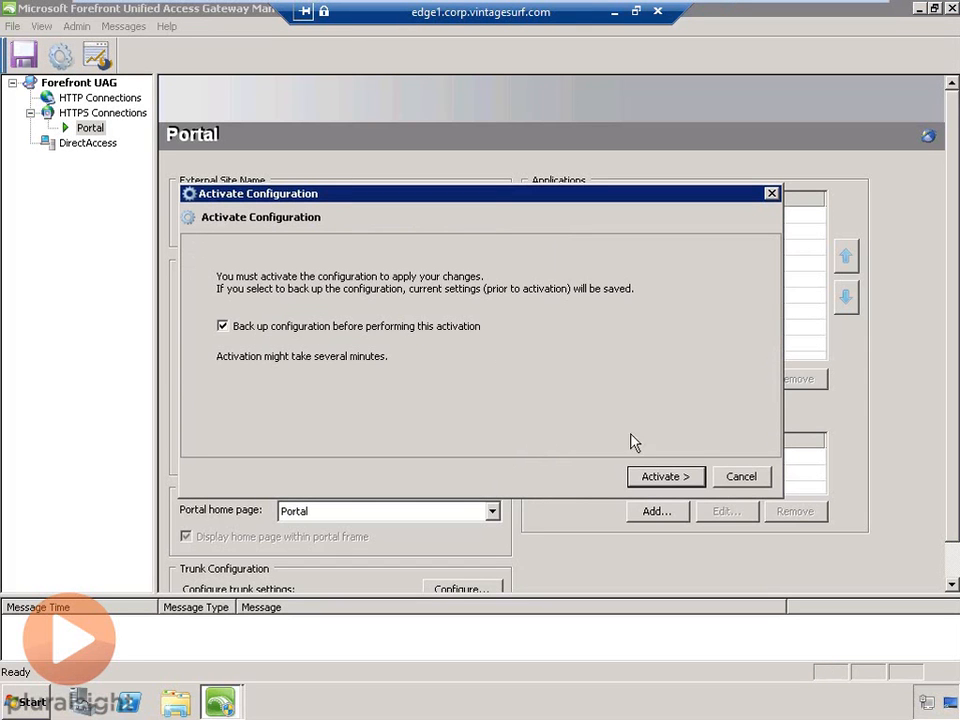
left_click(665, 477)
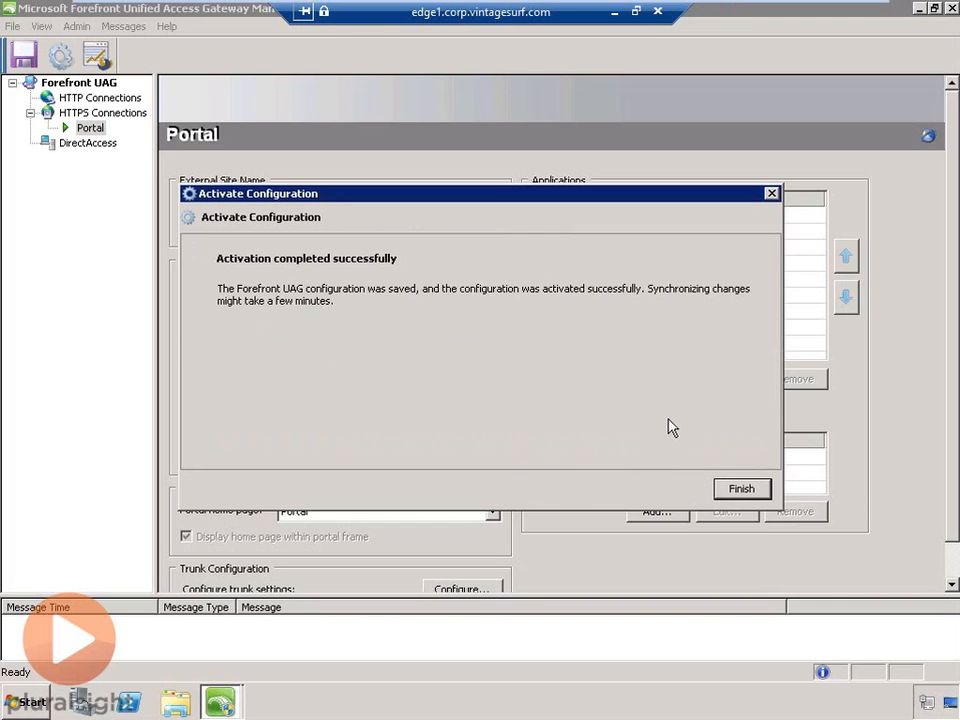
left_click(742, 489)
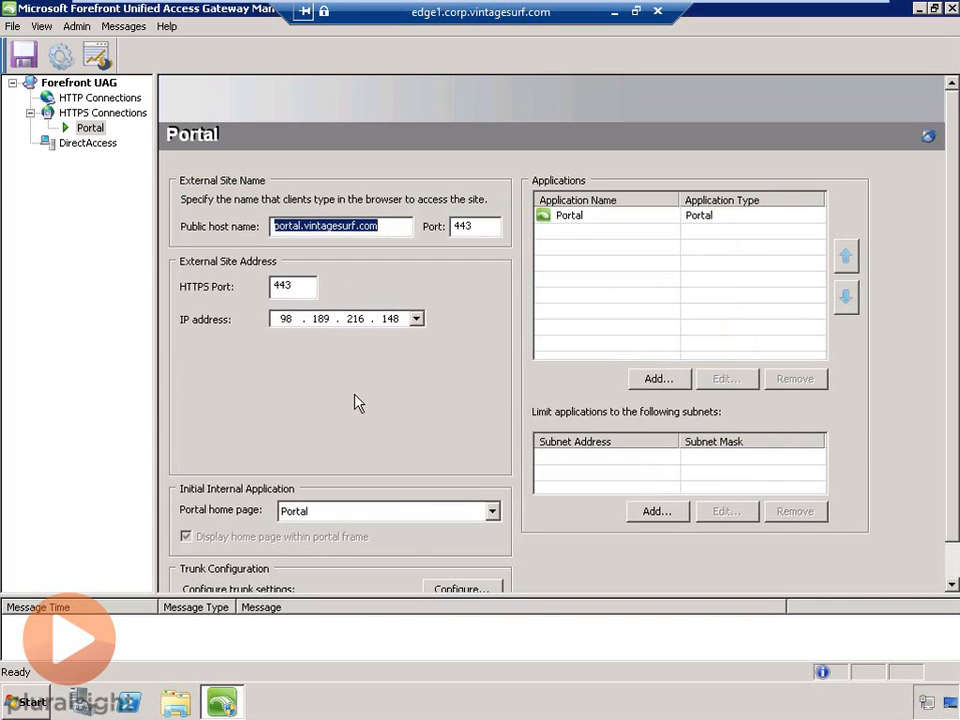
- Show informational messages, check the storage synchronization message, and close the UAG console
left_click(128, 30)
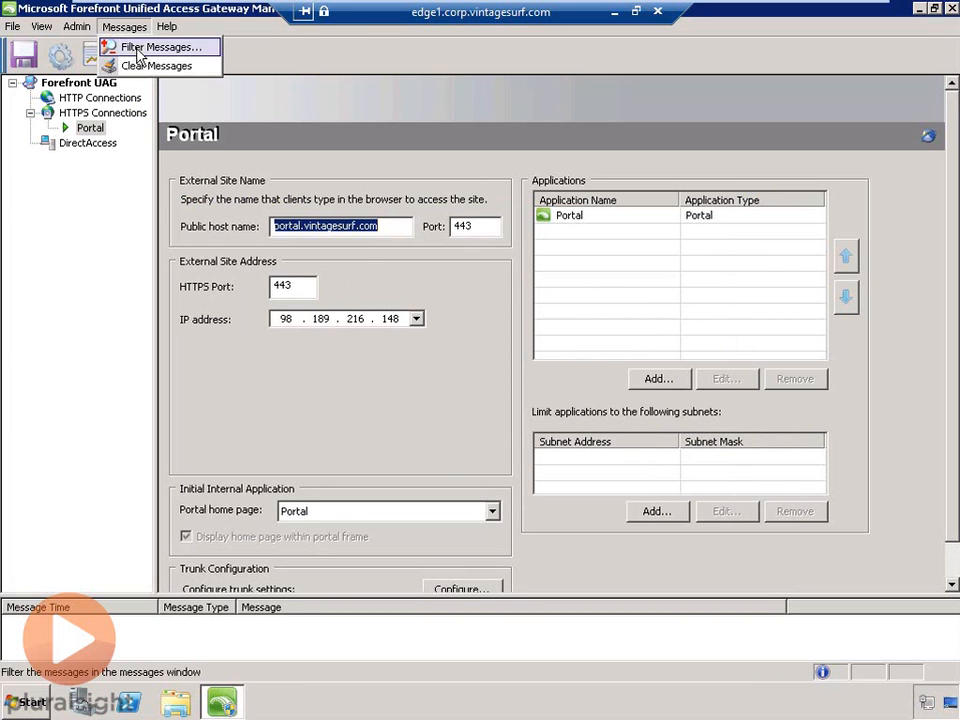
left_click(137, 50)
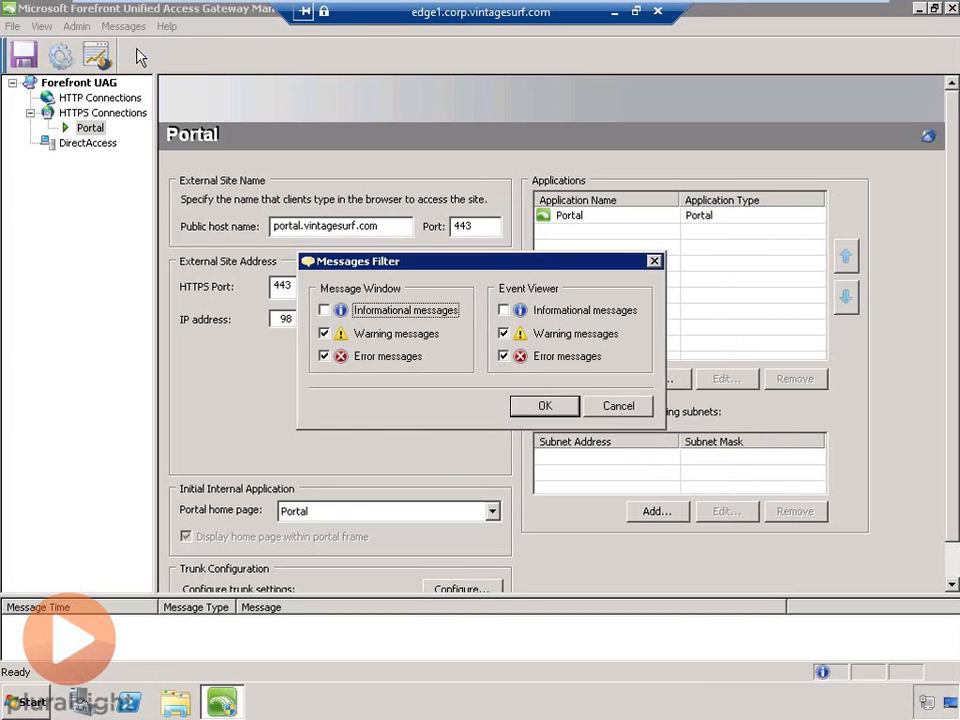
left_click(324, 311)
left_click(545, 408)
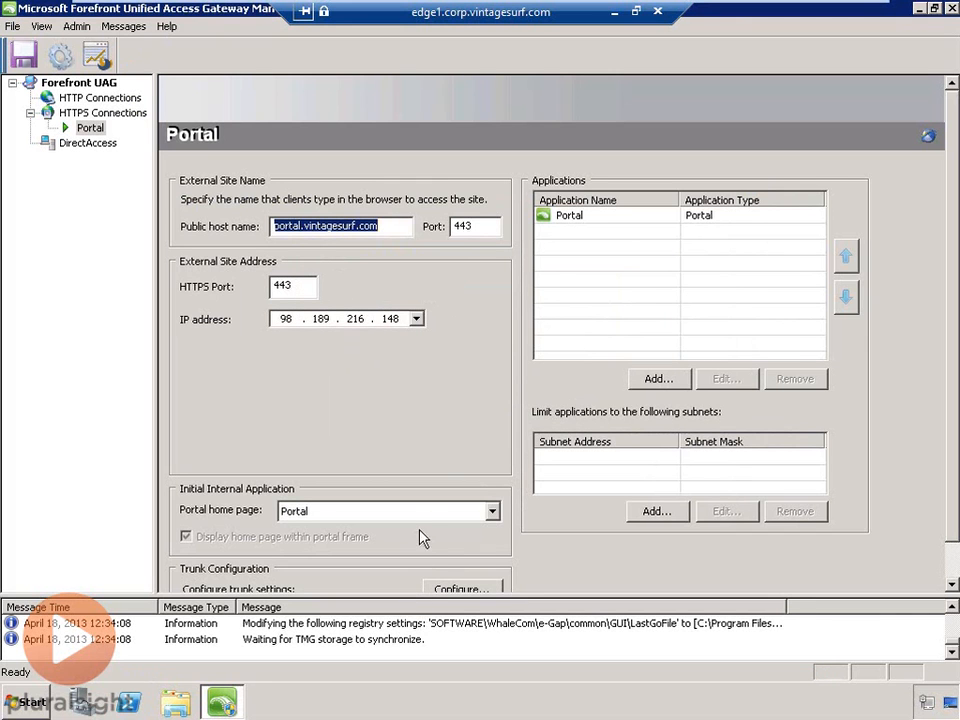
left_click(350, 641)
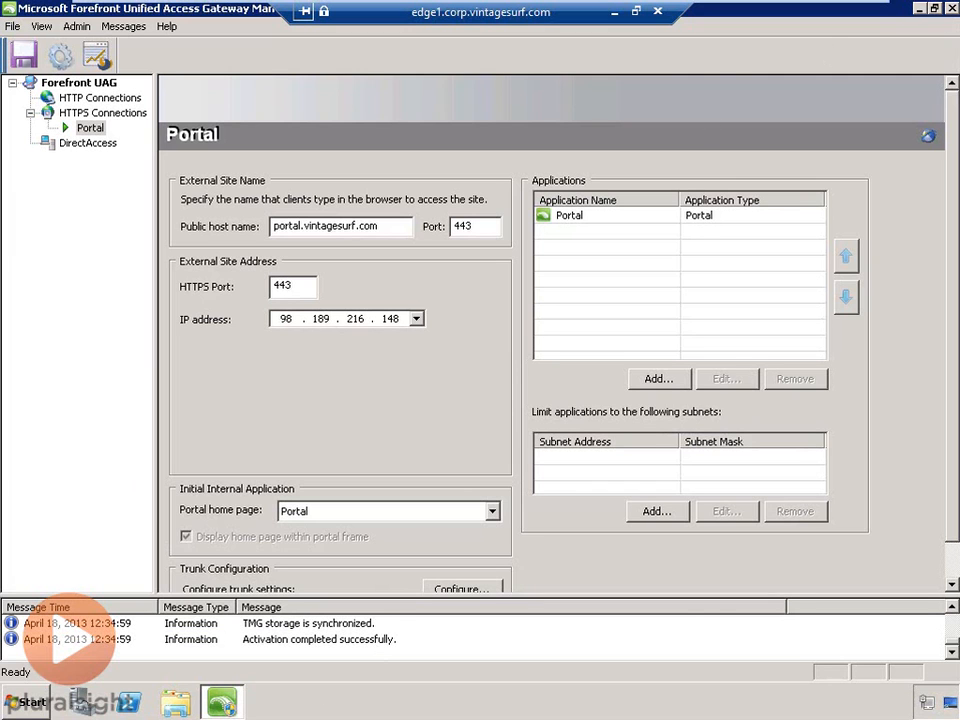
left_click(951, 8)
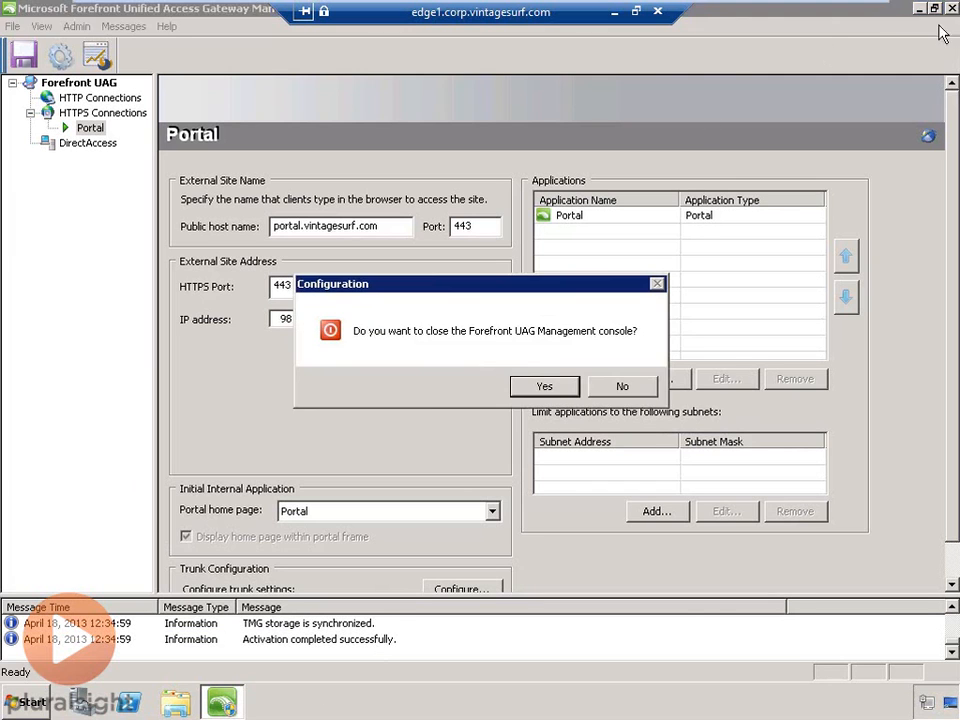
- Confirm closing UAG, switch to the CLIENT1 VM, and bring up Network and Sharing Center
left_click(532, 390)
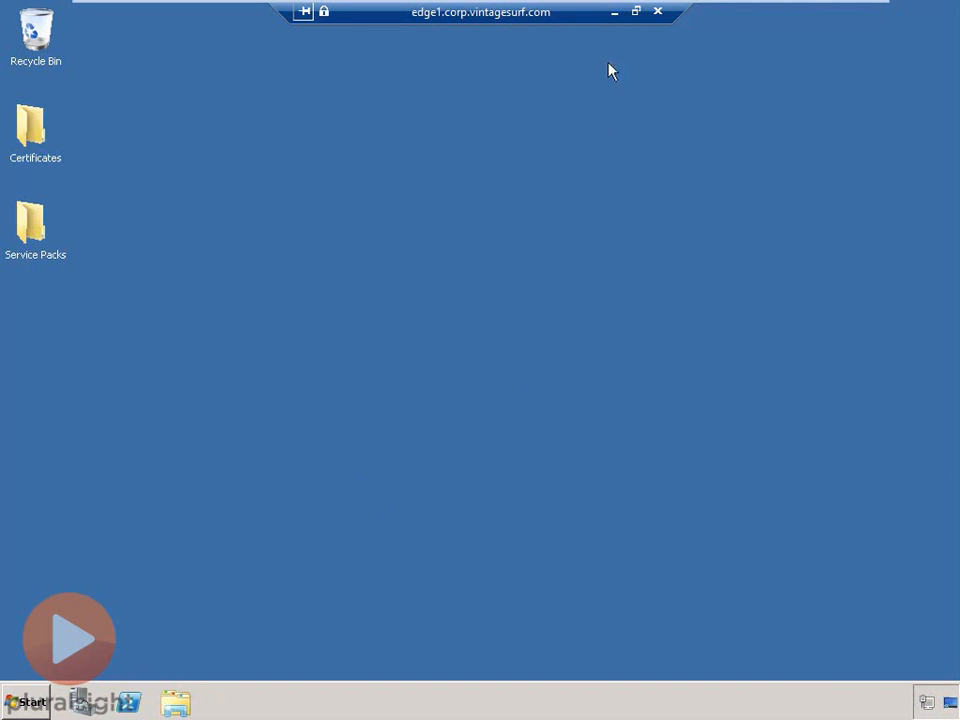
left_click(614, 12)
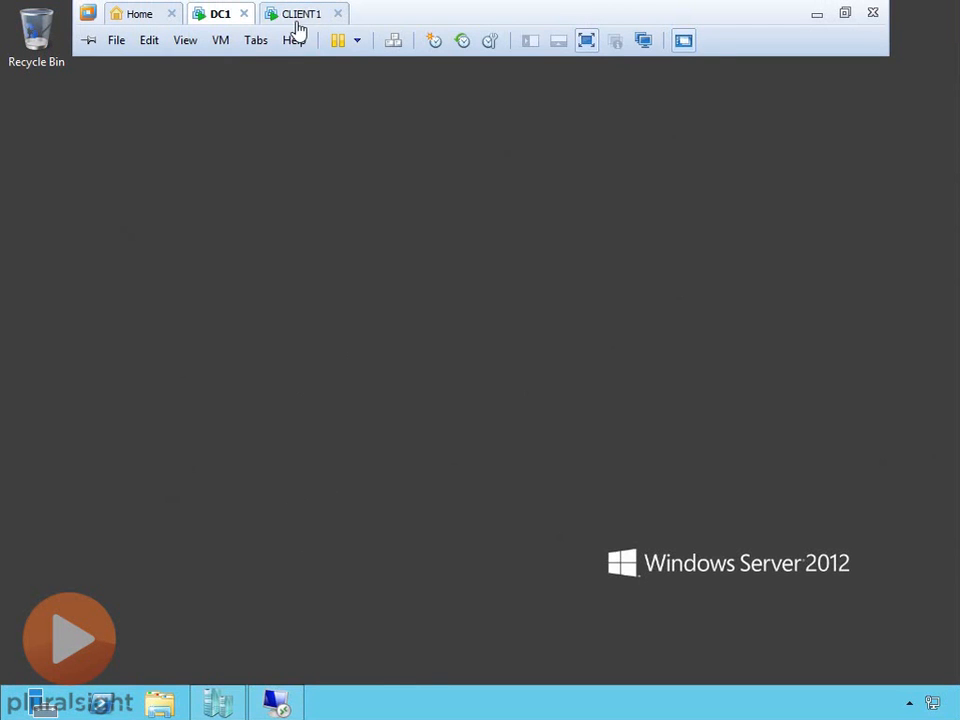
left_click(291, 18)
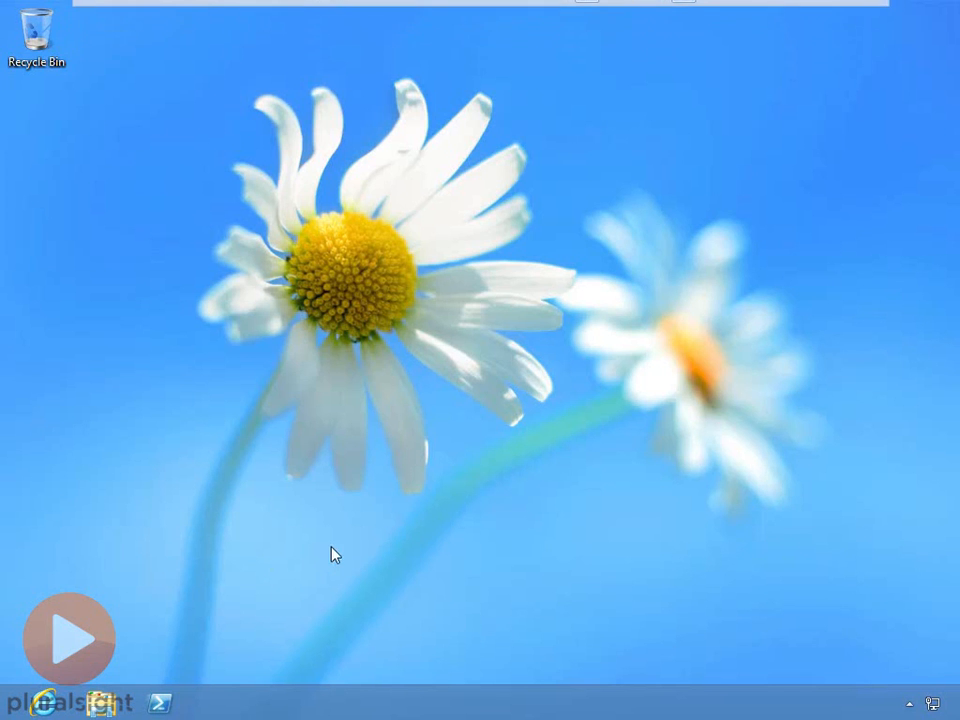
right_click(932, 703)
left_click(899, 692)
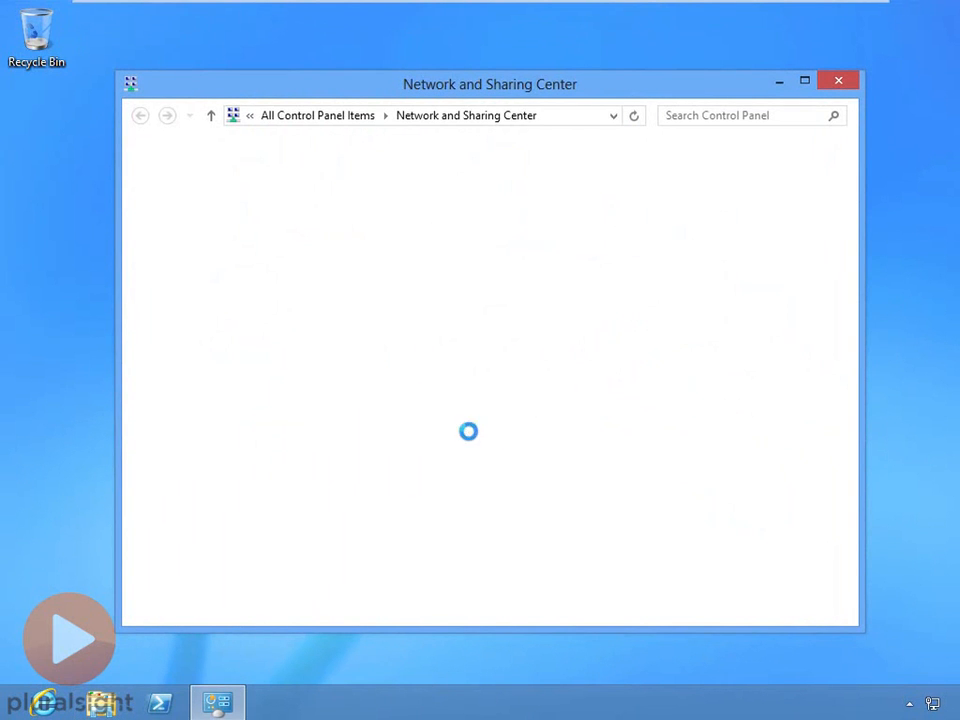
- Disable the Private network adapter in Network Connections
left_click(223, 192)
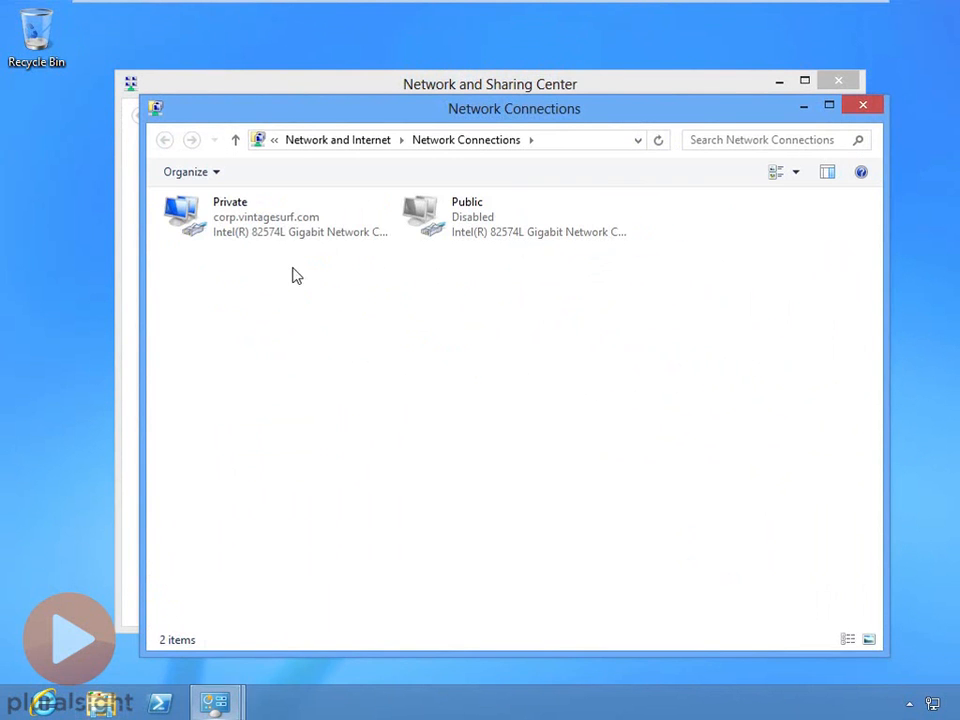
double_click(266, 205)
right_click(268, 207)
left_click(300, 216)
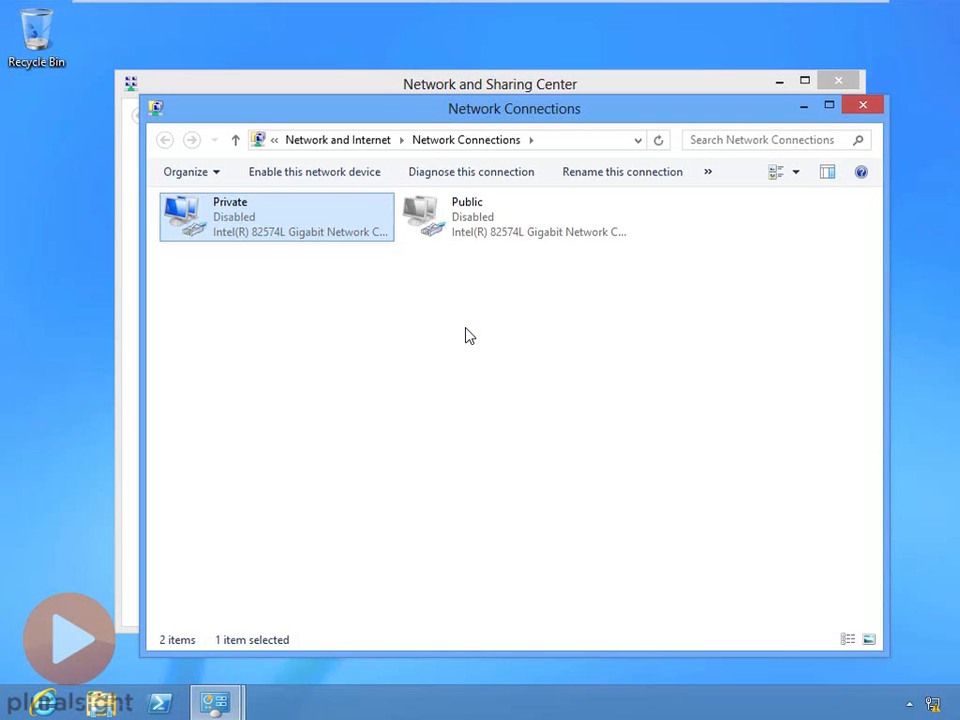
- Enable the Public network adapter and launch Internet Explorer
left_click(463, 228)
right_click(465, 224)
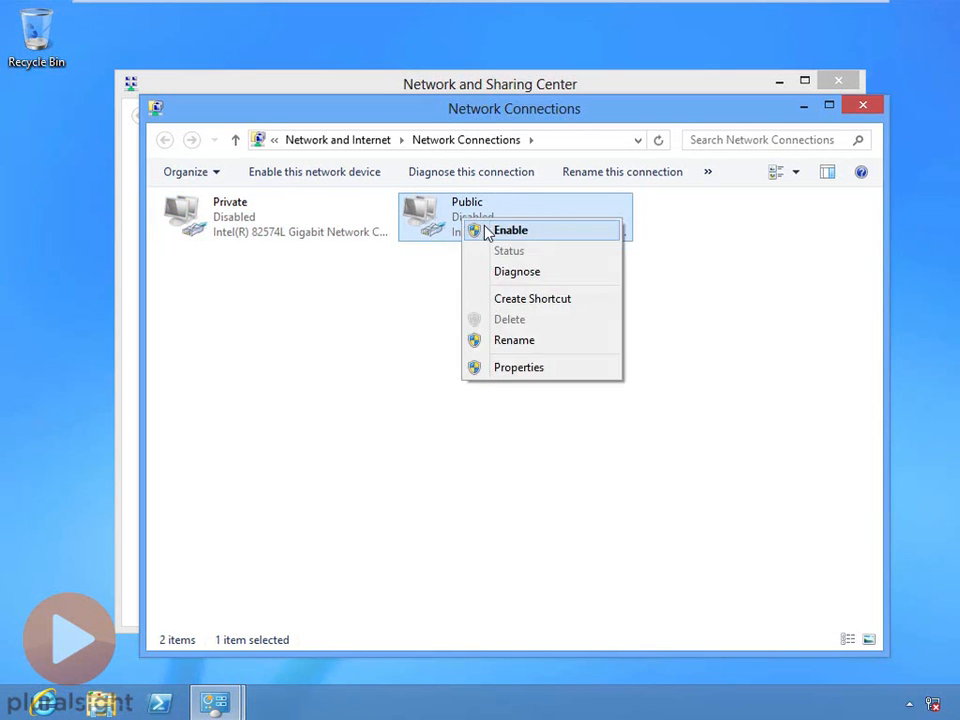
left_click(478, 230)
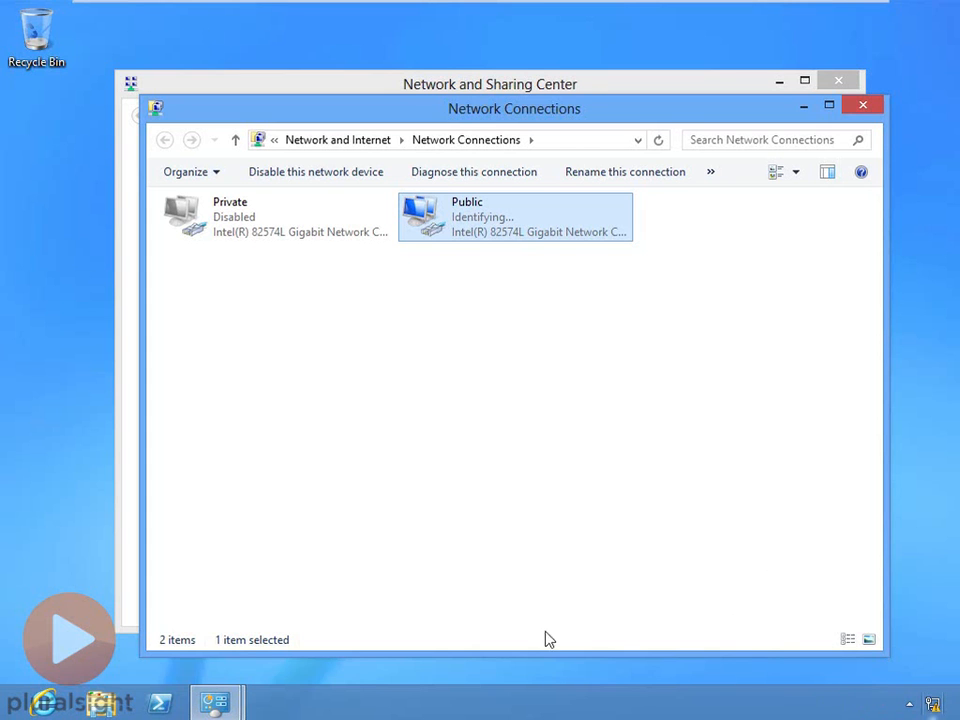
left_click(431, 568)
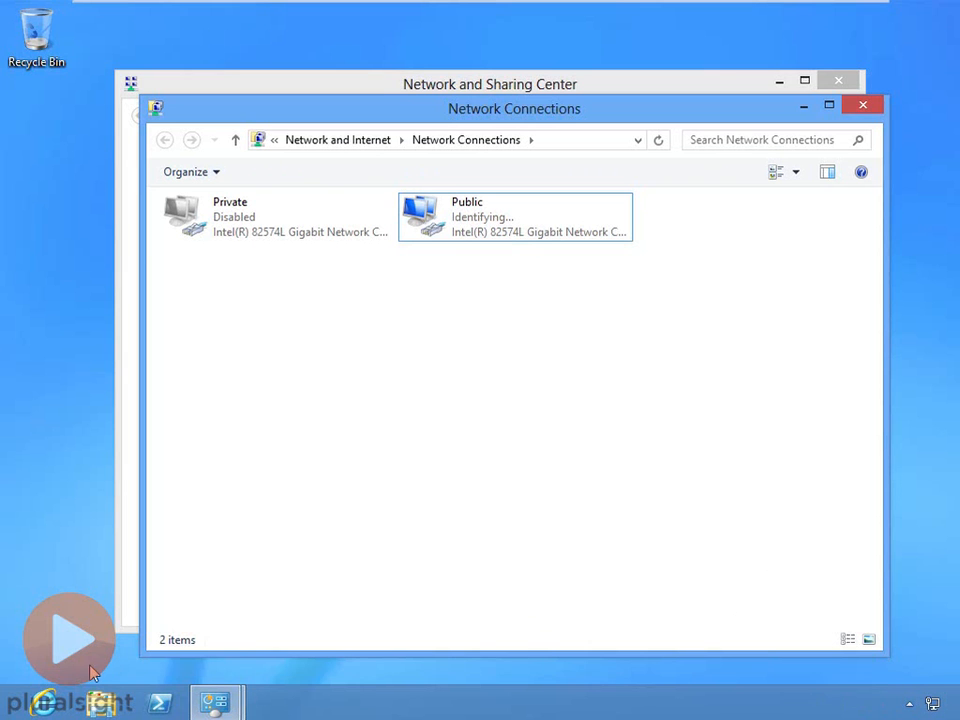
left_click(44, 700)
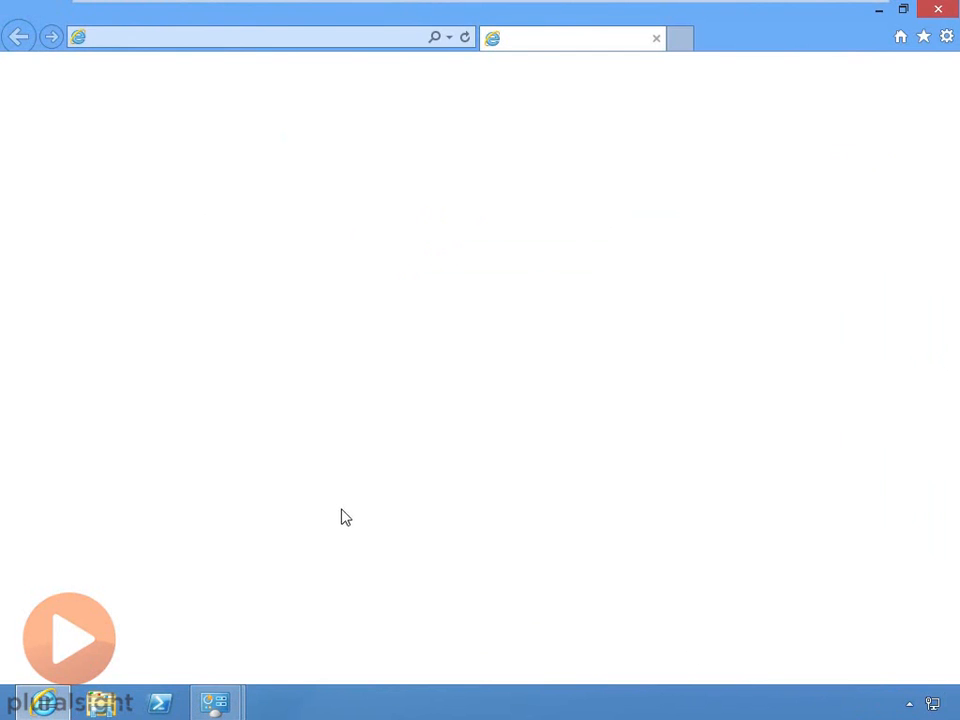
type("https:")
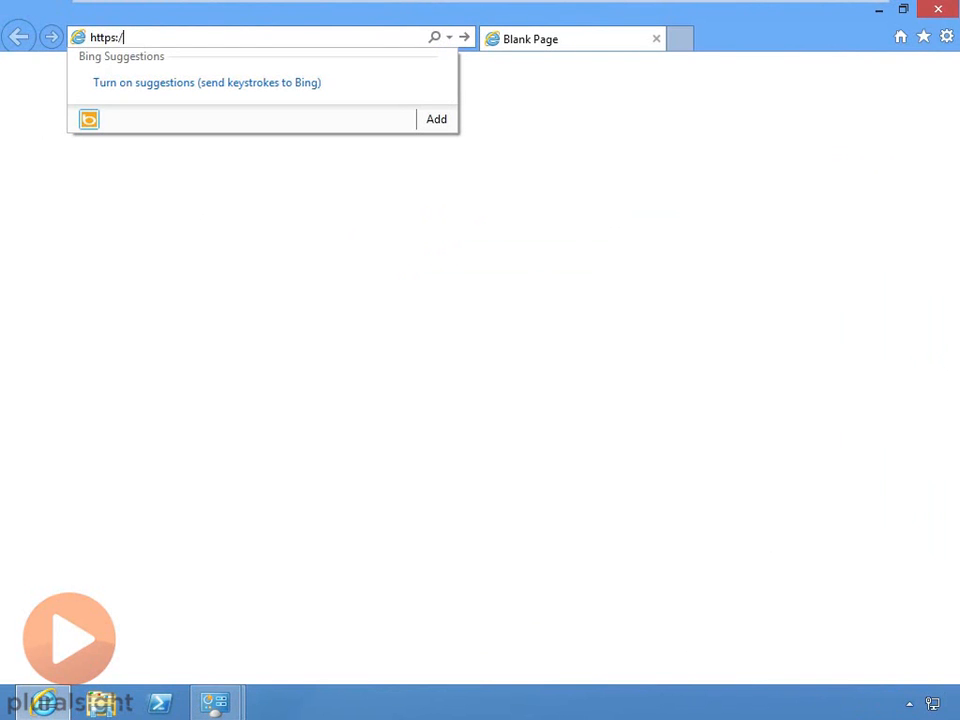
type("//portal.")
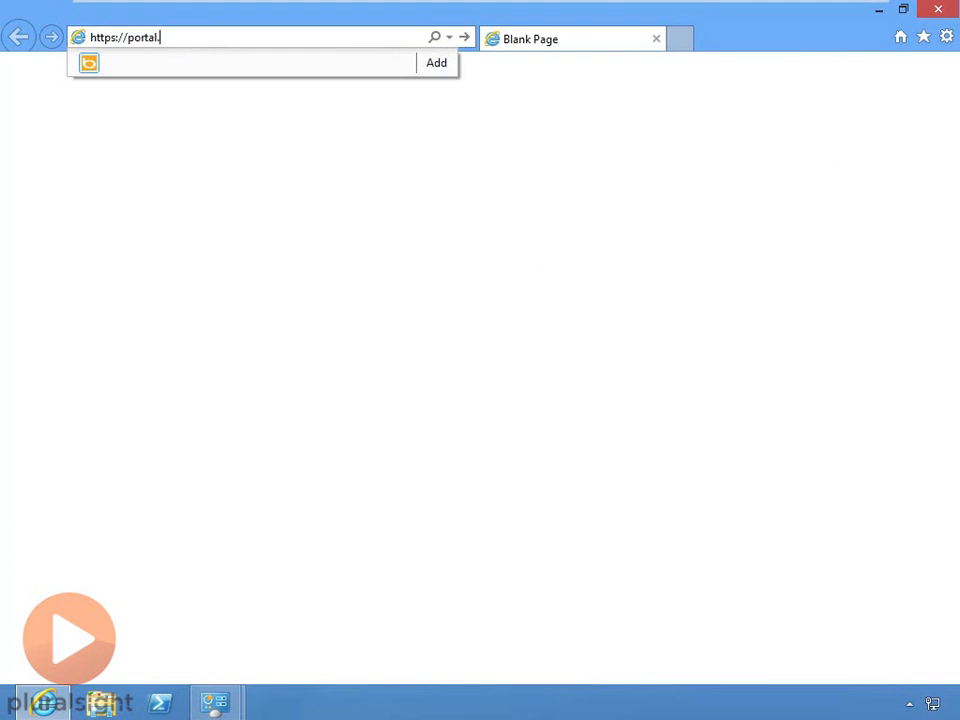
type("vintagesurf.com")
key("Return")
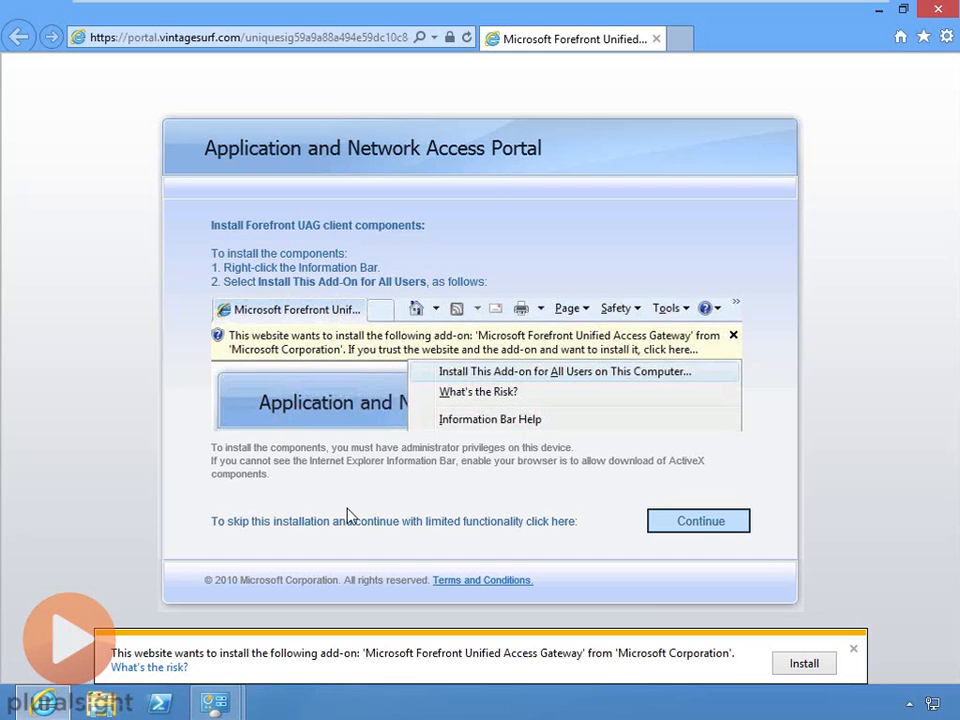
- Install the UAG client add-on, allow the portal's pop-ups, and always trust portal.vintagesurf.com
left_click(800, 667)
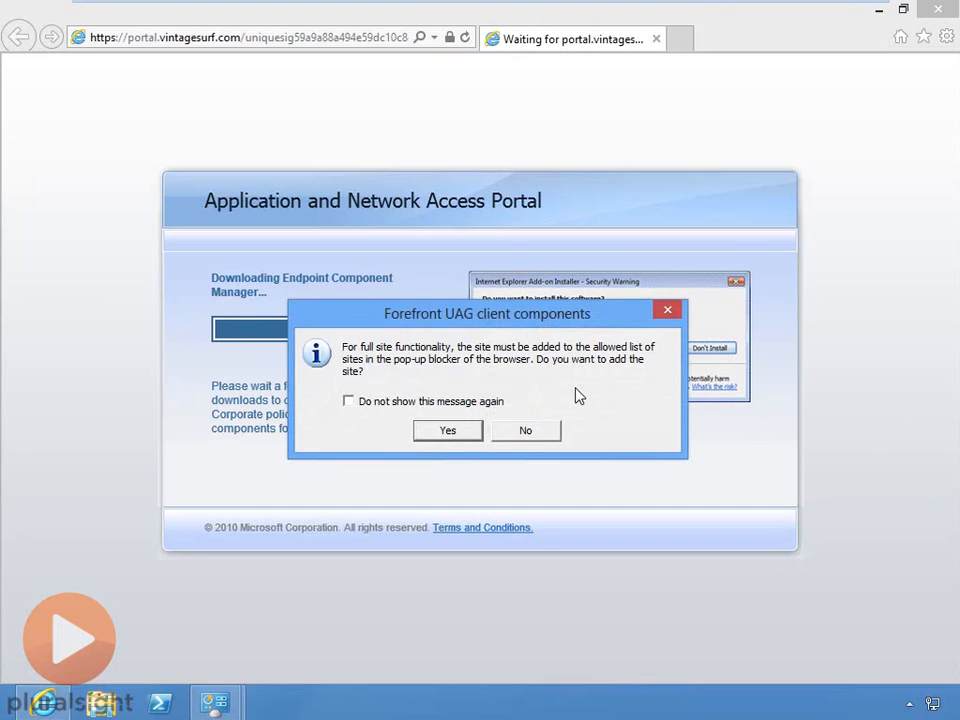
left_click(348, 401)
left_click(447, 430)
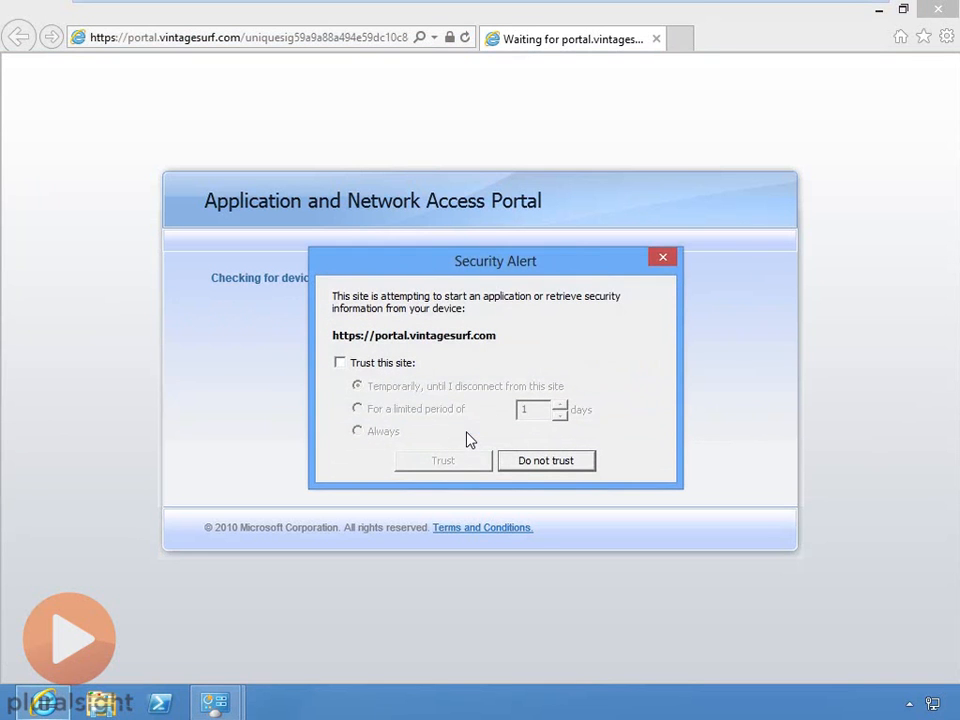
left_click(340, 363)
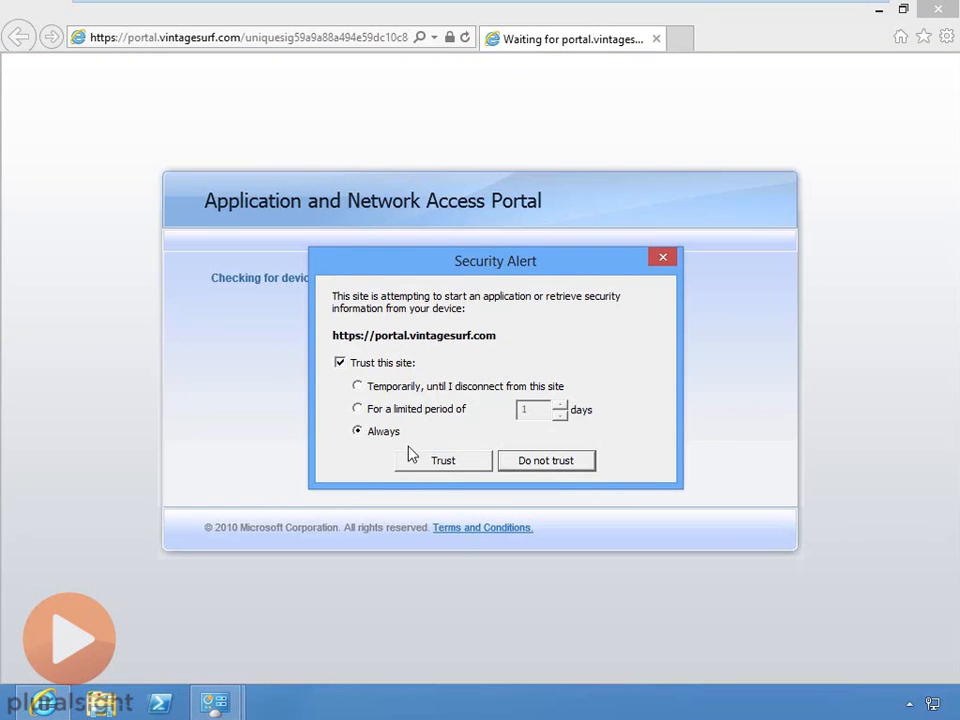
left_click(459, 466)
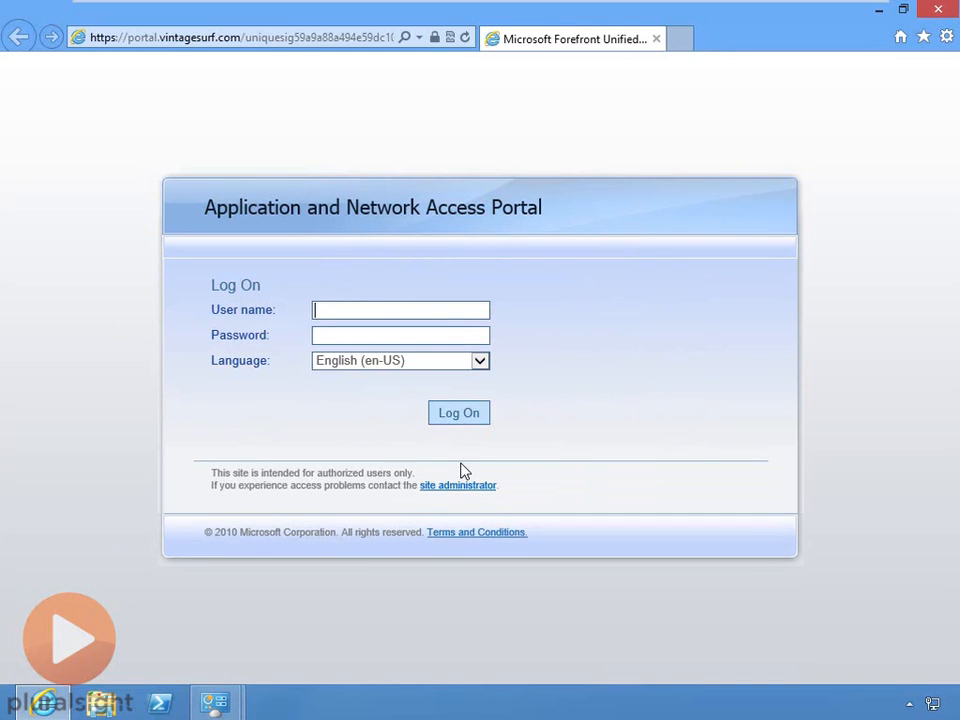
- Log on with the user's name and password, then log off and close Internet Explorer
key("Tab")
type("**********")
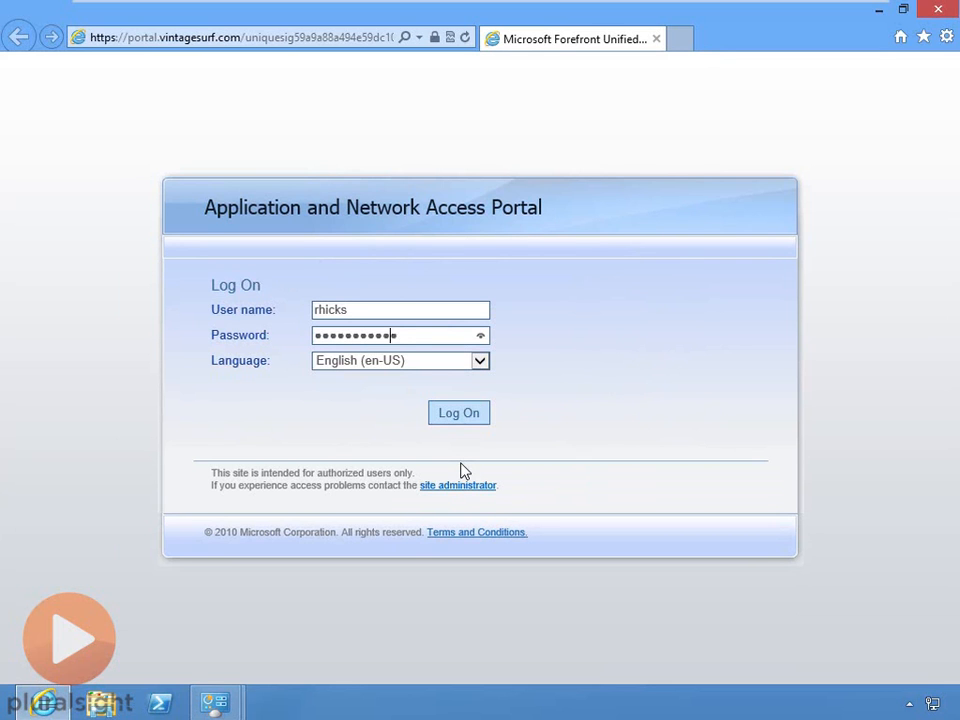
type("****")
key("Return")
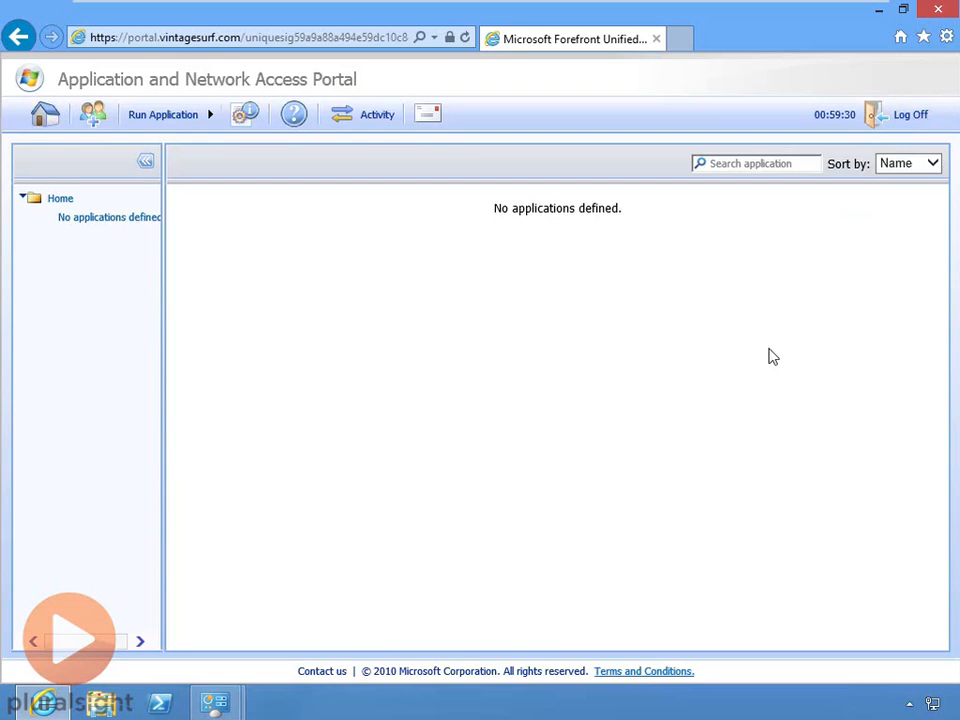
left_click(911, 124)
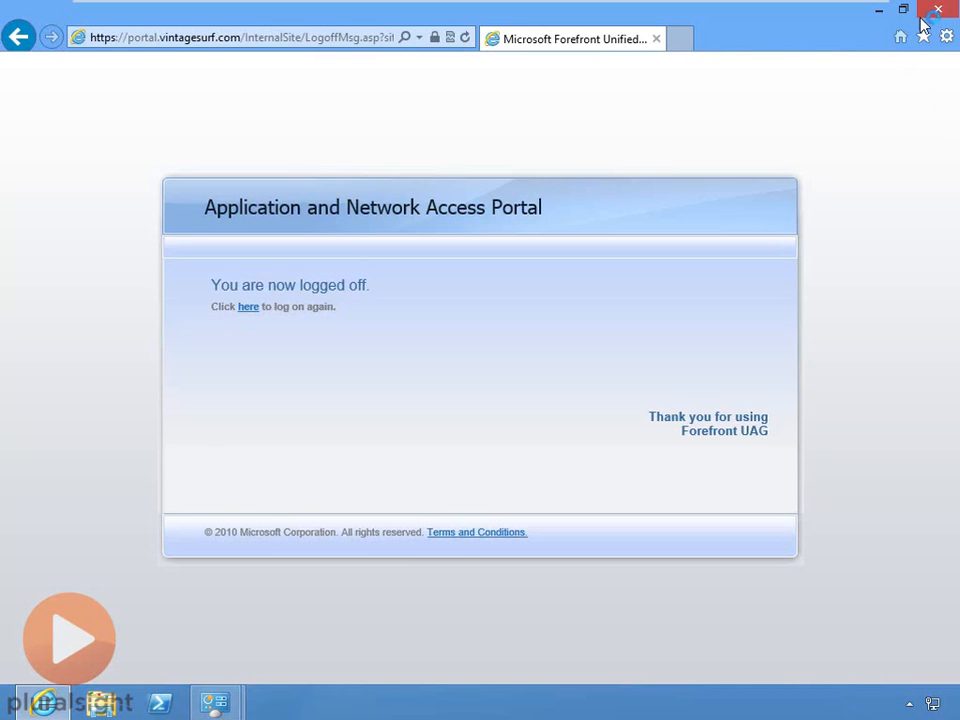
left_click(938, 10)
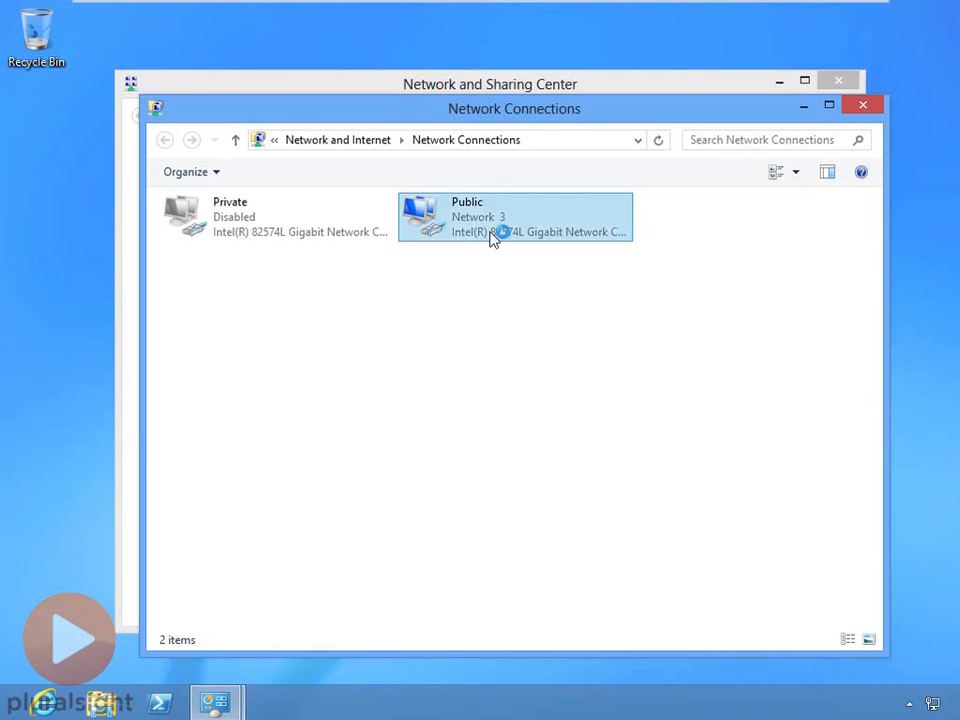
- Switch from CLIENT1 to the DC1 virtual machine running the Forefront UAG Management console
left_click(220, 15)
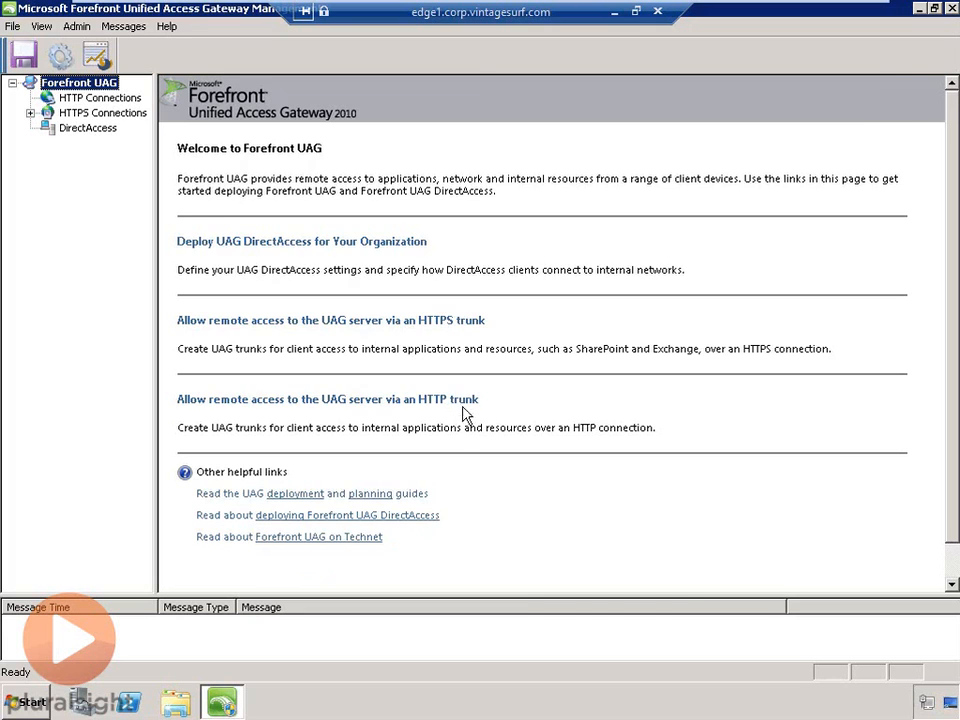
- Create an HTTP trunk that redirects HTTP to HTTPS for the Portal trunk
left_click(410, 400)
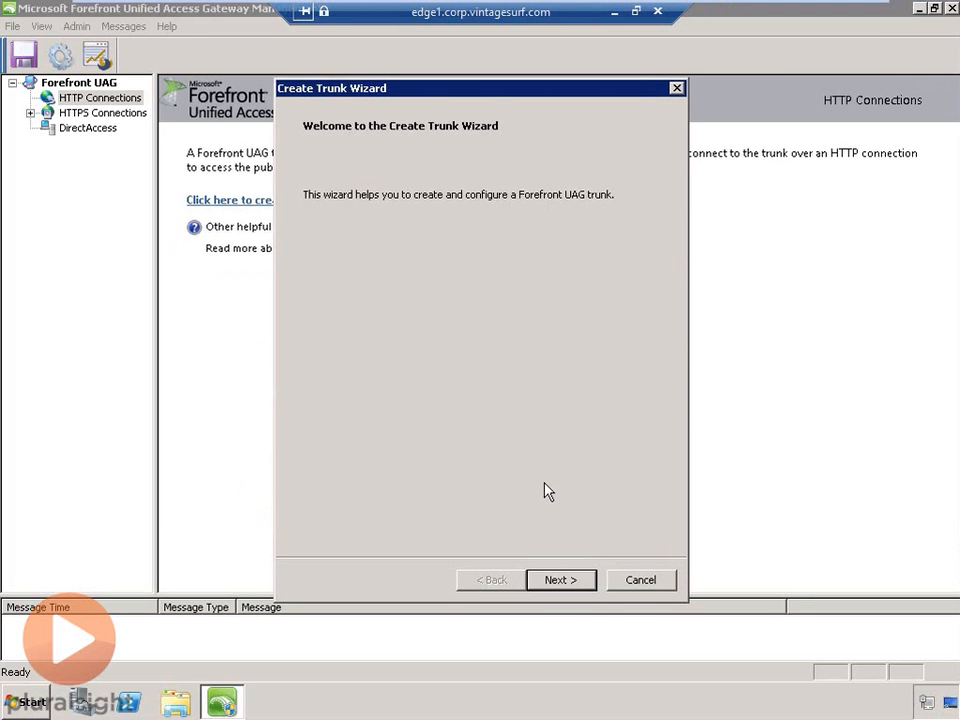
left_click(577, 584)
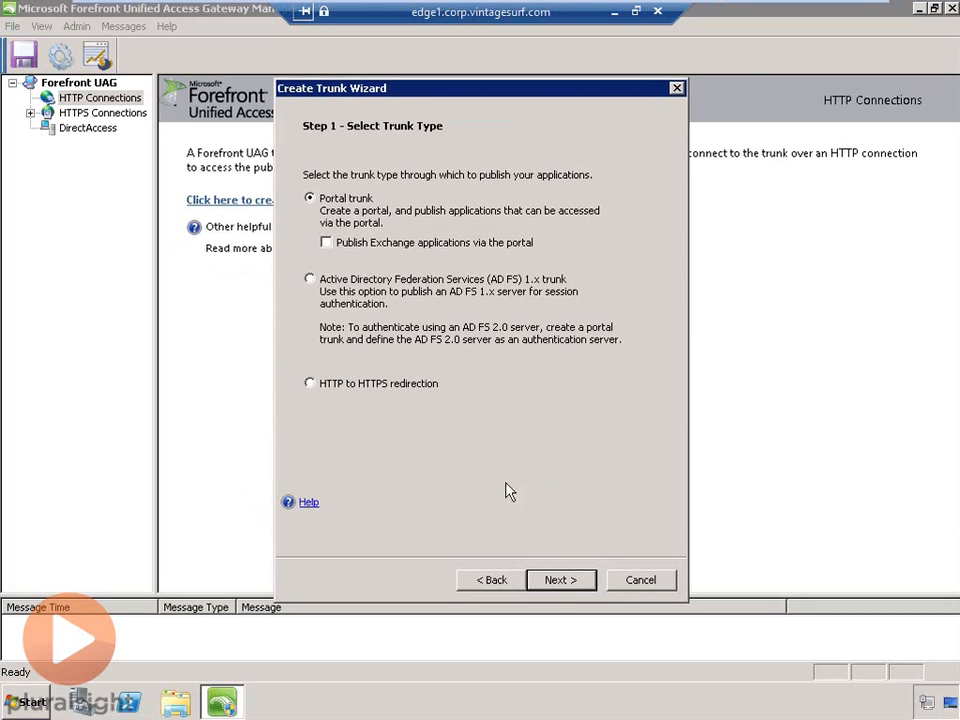
left_click(325, 388)
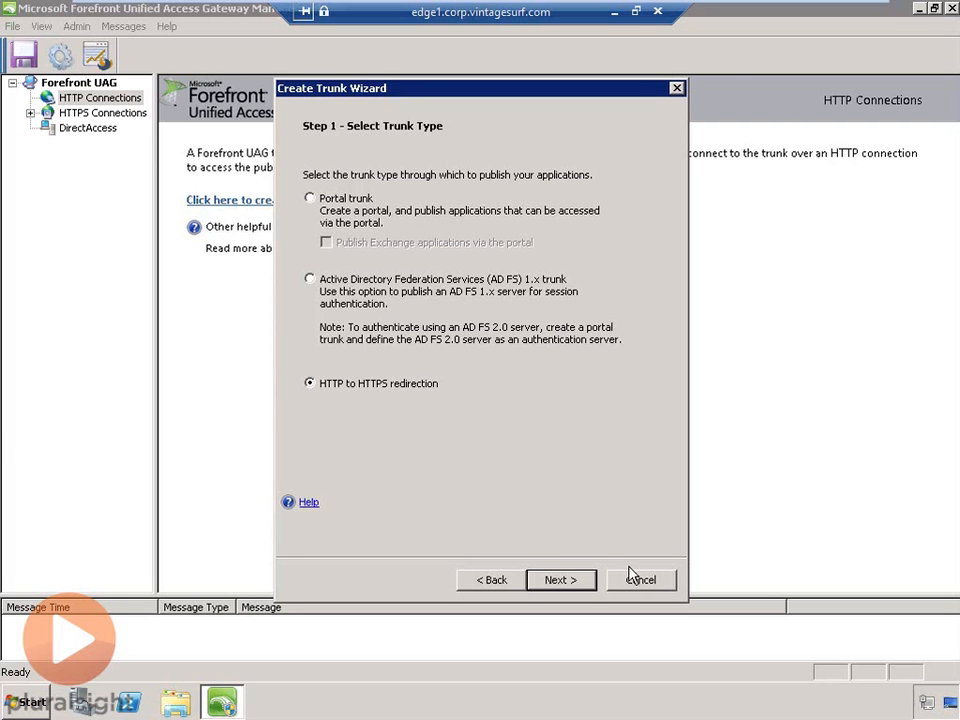
left_click(585, 589)
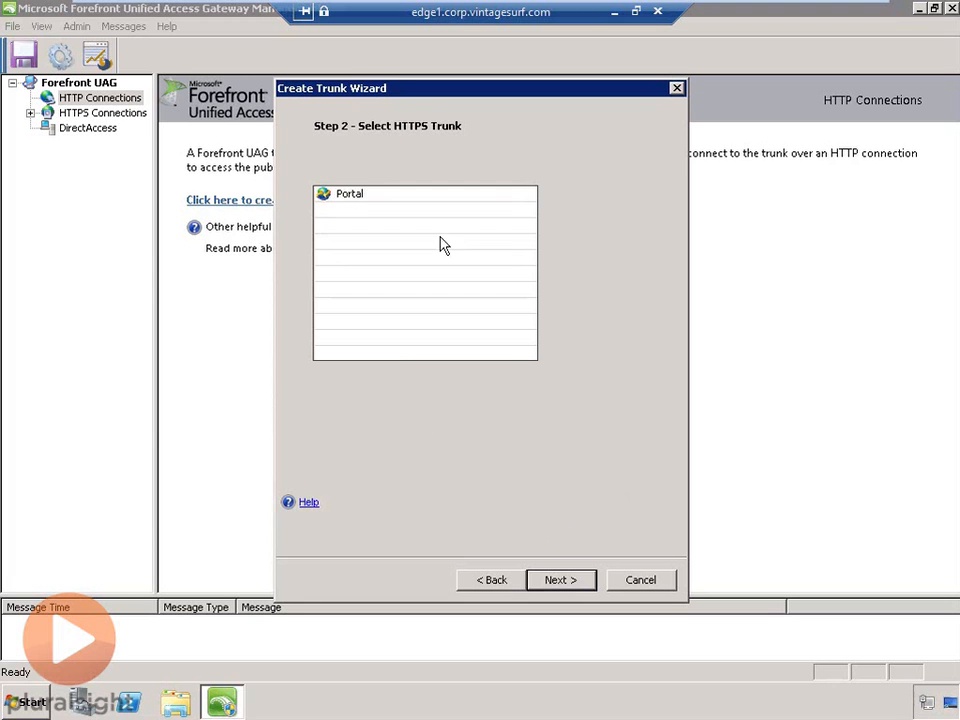
left_click(347, 200)
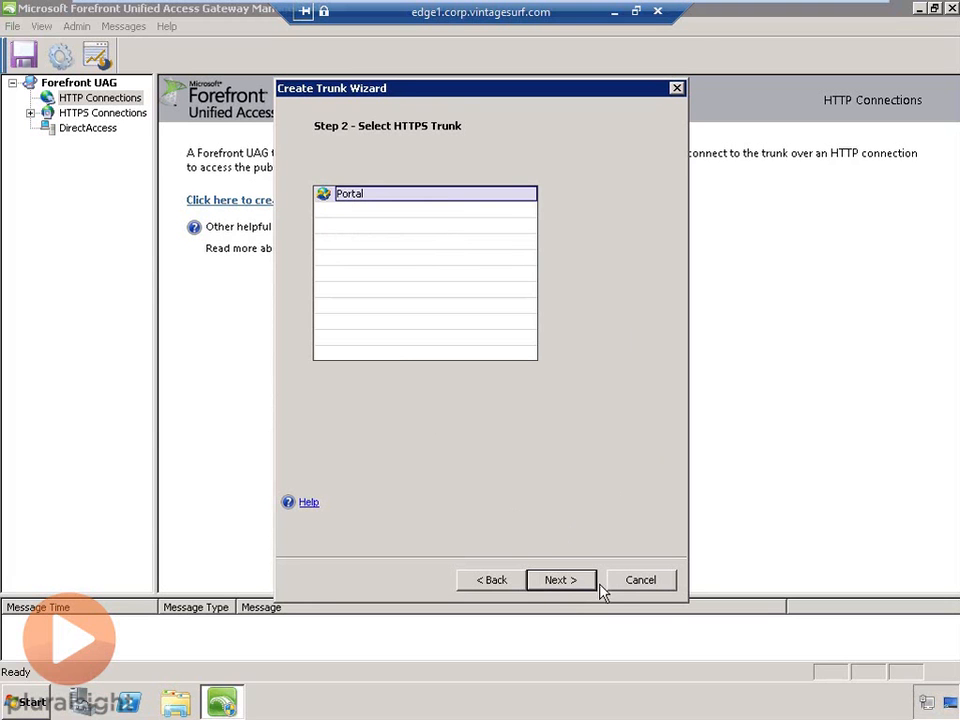
left_click(567, 580)
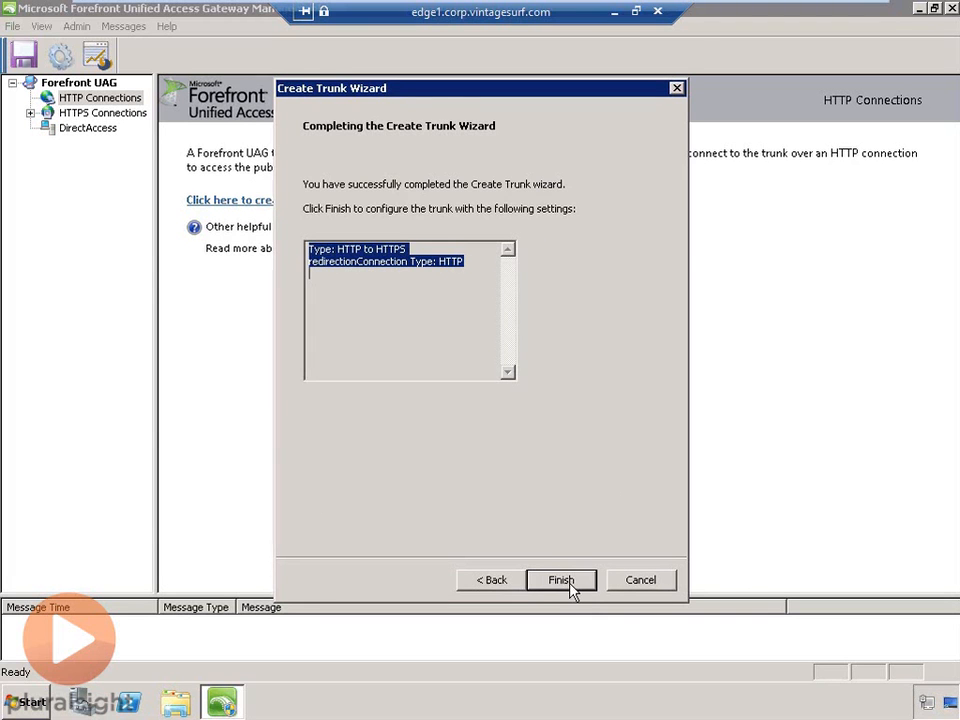
left_click(561, 582)
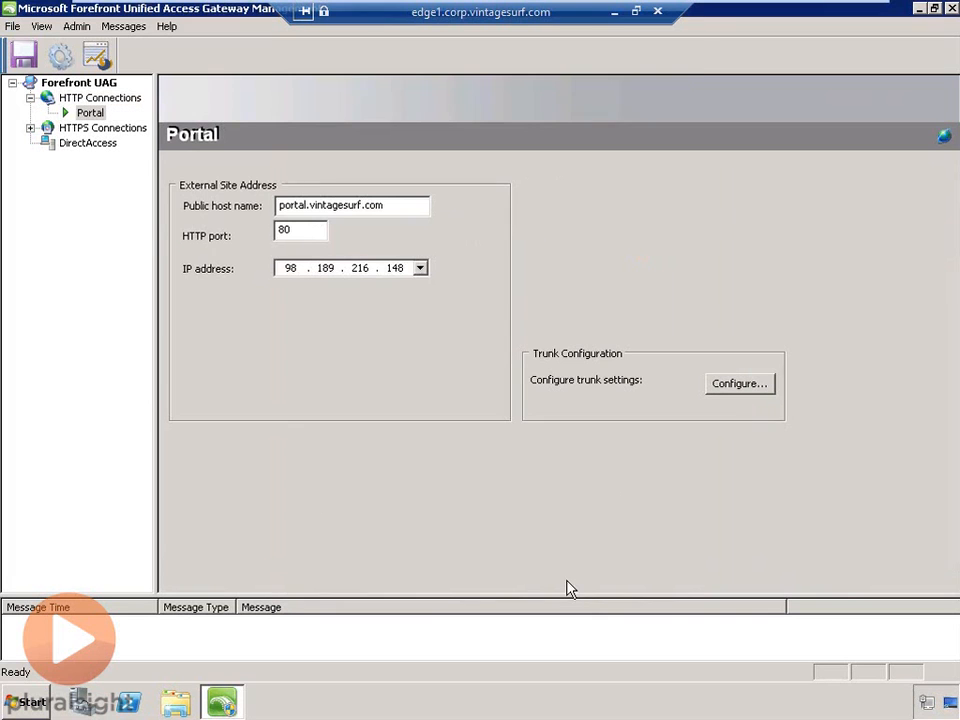
- Activate the Forefront UAG configuration with a backup
left_click(58, 54)
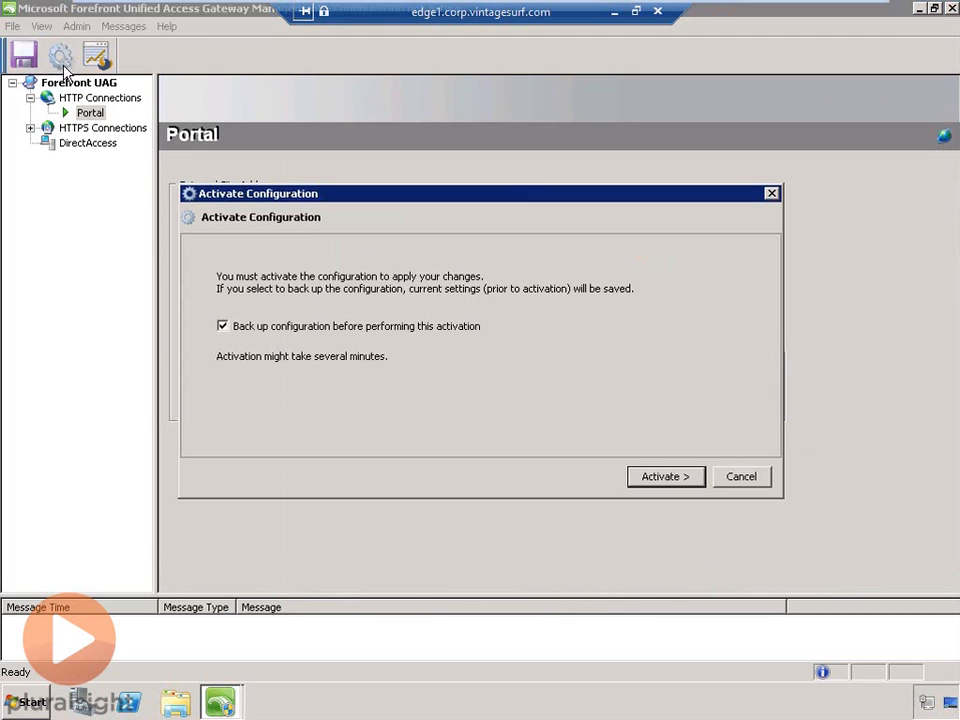
left_click(692, 477)
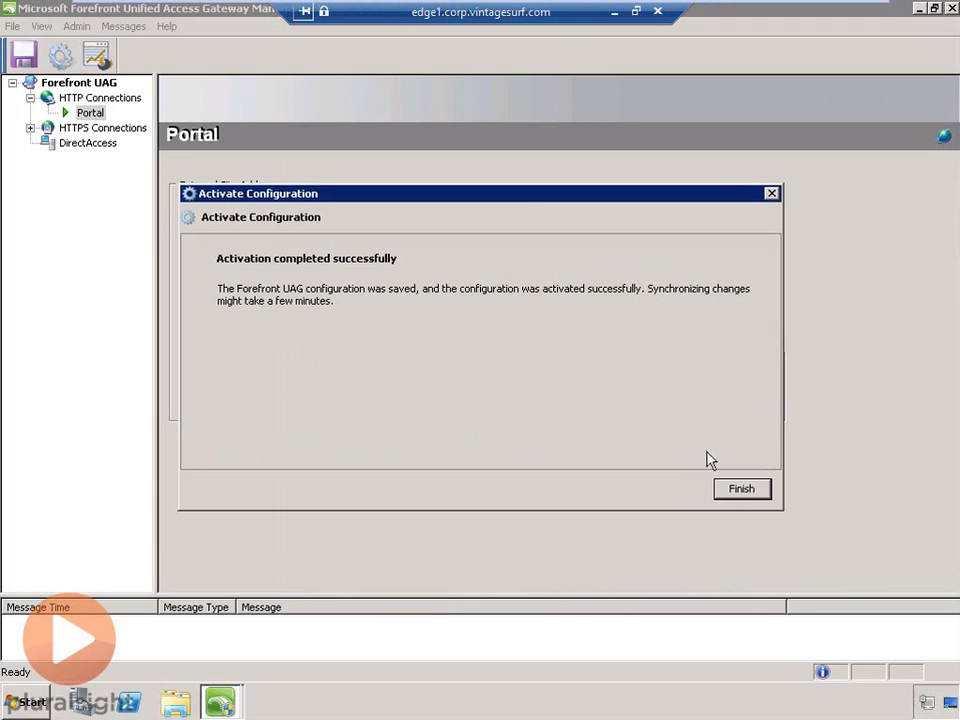
left_click(742, 489)
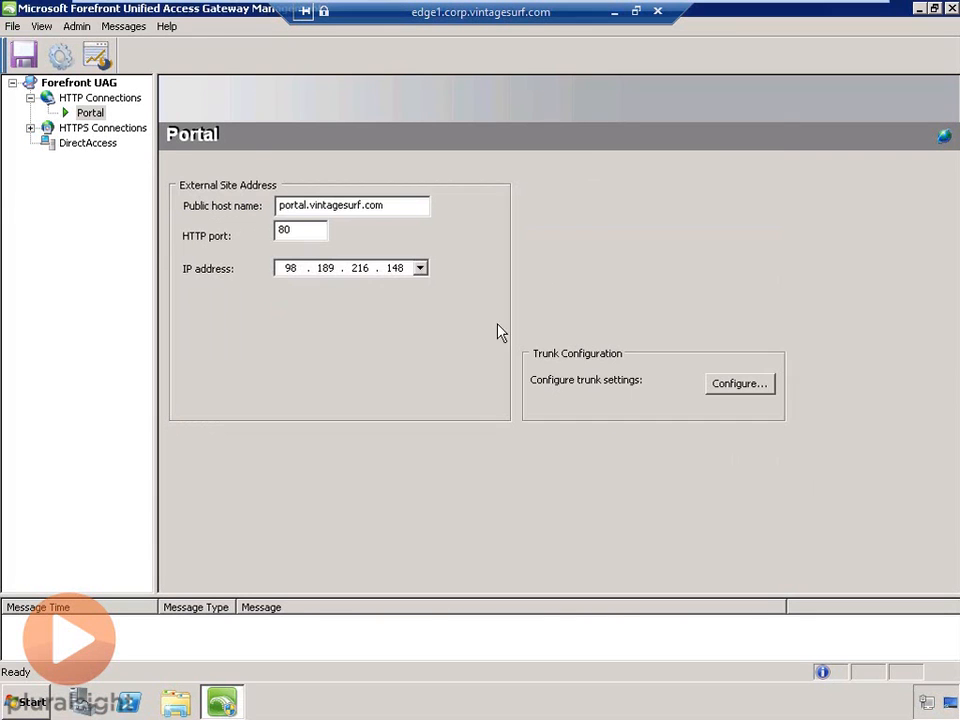
- Filter the message list to show Informational messages and check the activation-succeeded message
left_click(115, 26)
left_click(137, 48)
left_click(385, 310)
left_click(543, 406)
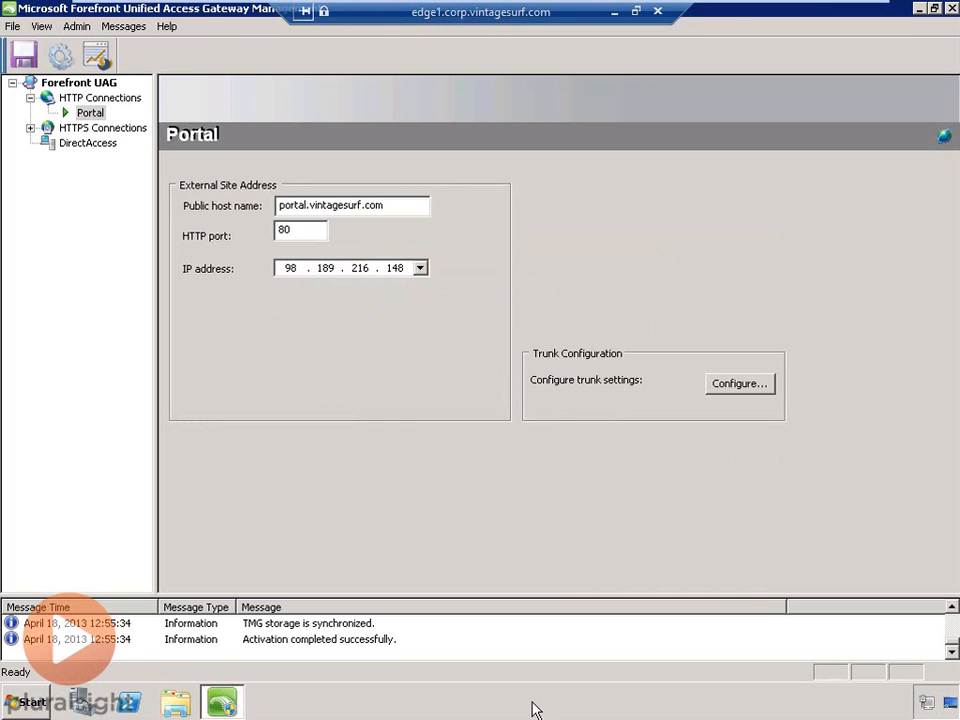
left_click(385, 645)
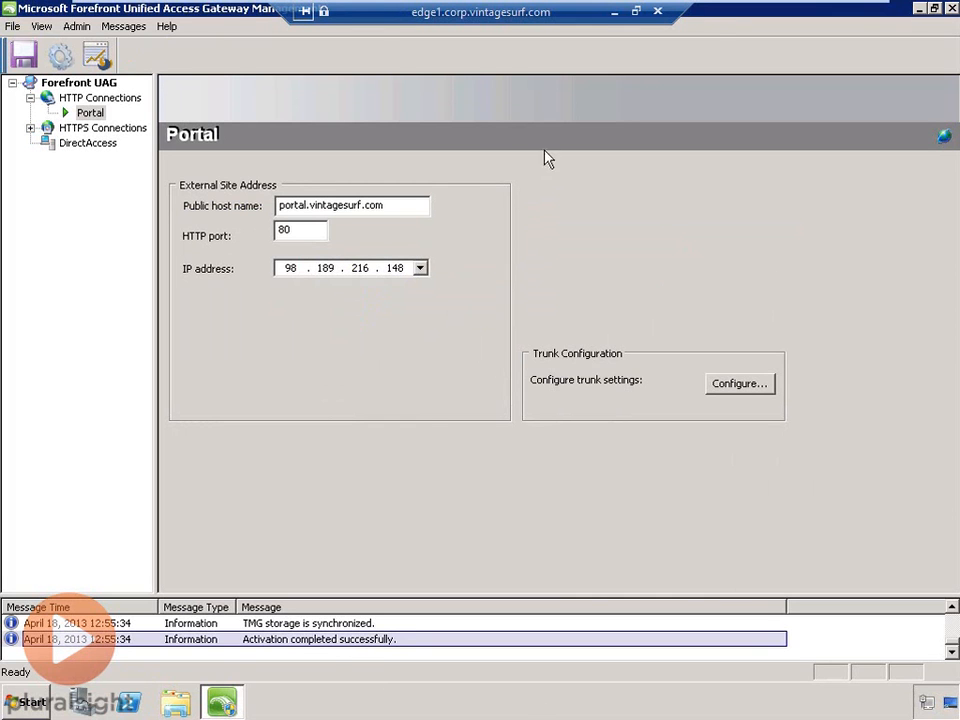
- On CLIENT1, open Internet Explorer and browse to portal.vintagesurf.com over plain HTTP
mouse_move(246, 9)
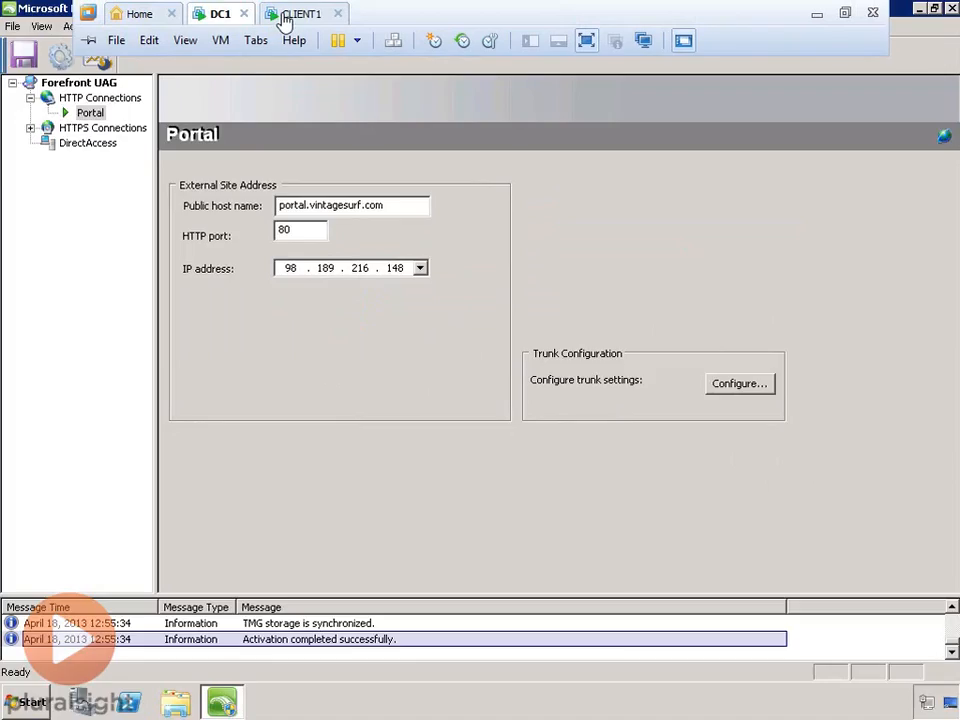
left_click(284, 20)
left_click(55, 711)
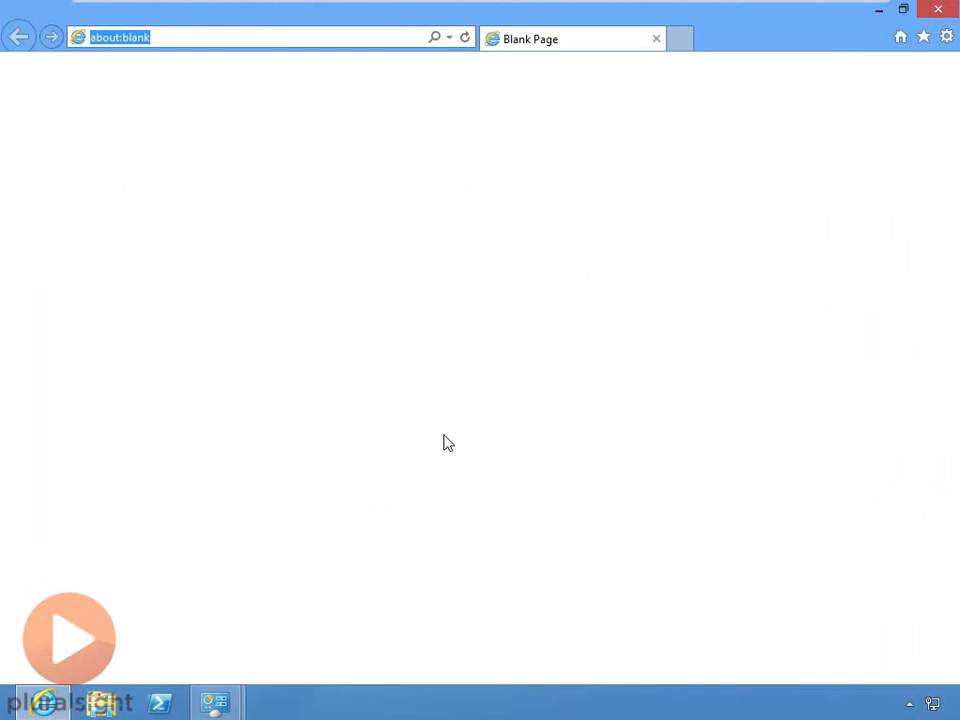
type("portal.vintagesurf.com")
key("Return")
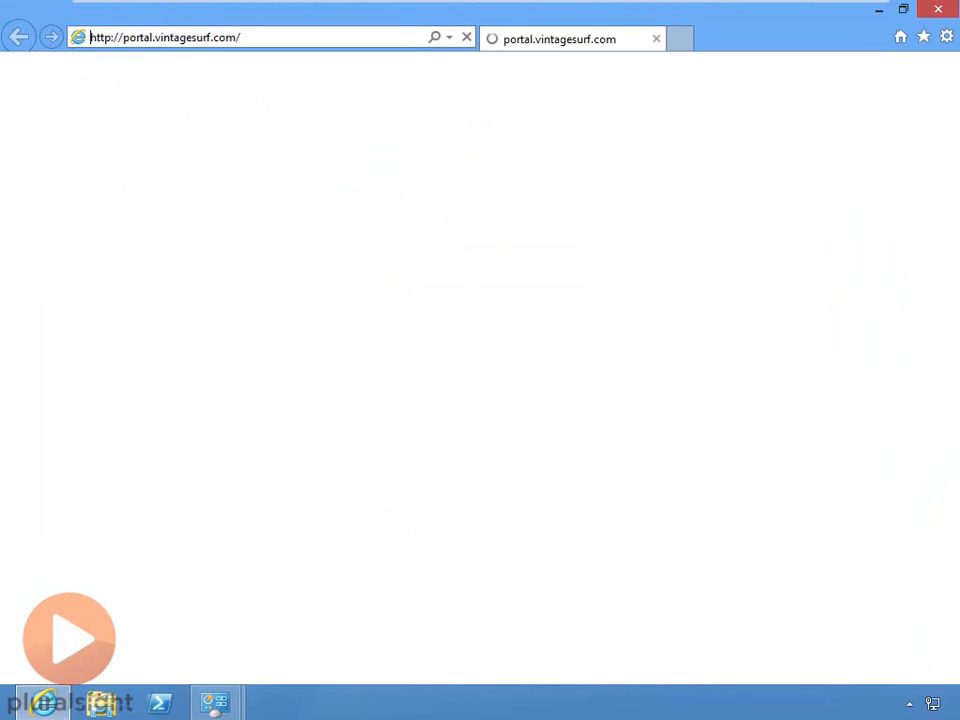